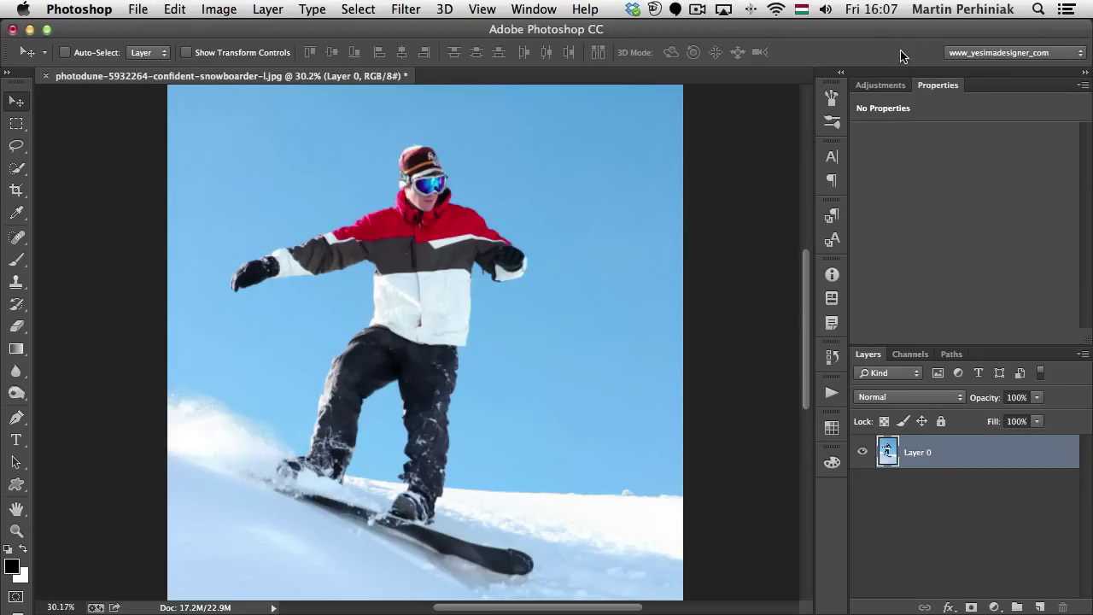
Show the Adjustments panel's adjustment layer types for the snowboarder photo.
{"action": "left_click", "coordinate": [880, 84]}
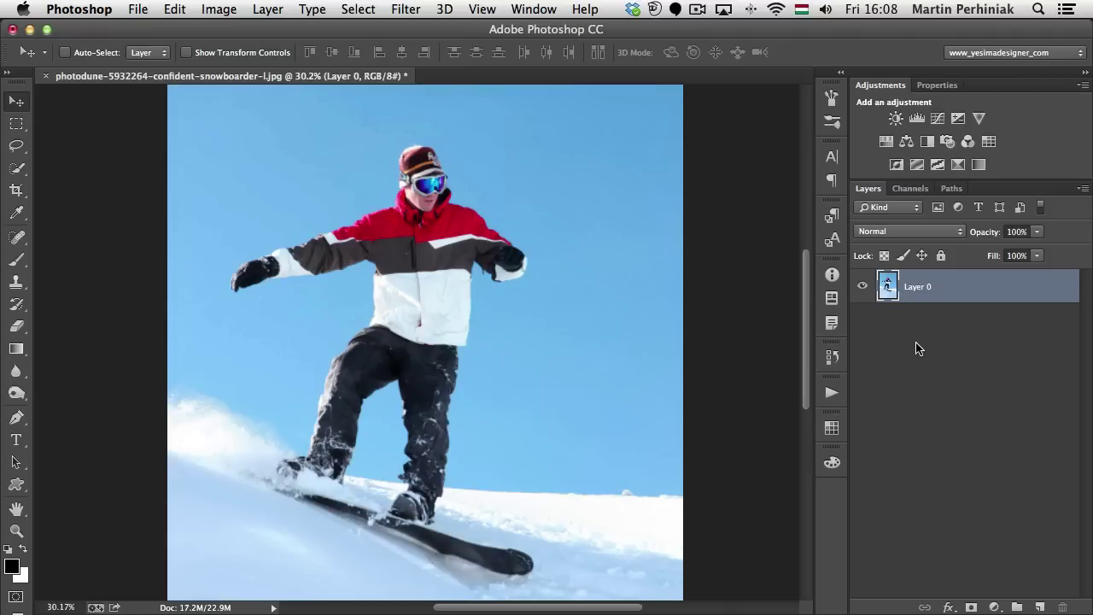
Add an Invert adjustment layer, blend it in Hue mode, and toggle it to compare.
{"action": "left_click", "coordinate": [895, 165]}
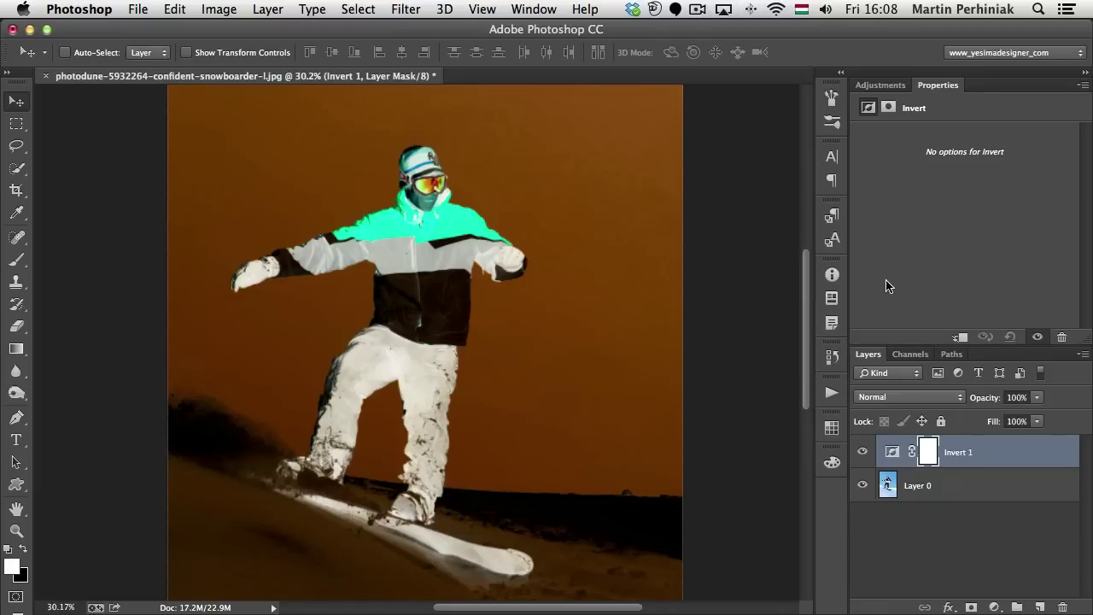
{"action": "left_click", "coordinate": [921, 397]}
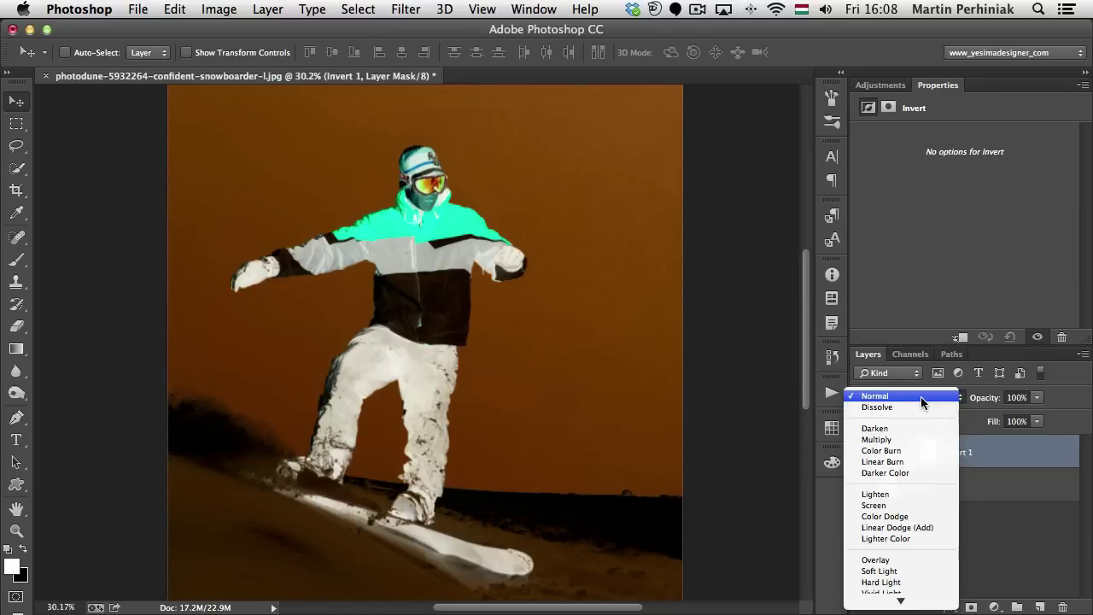
{"action": "scroll", "coordinate": [879, 478], "scroll_direction": "down", "scroll_amount": 5}
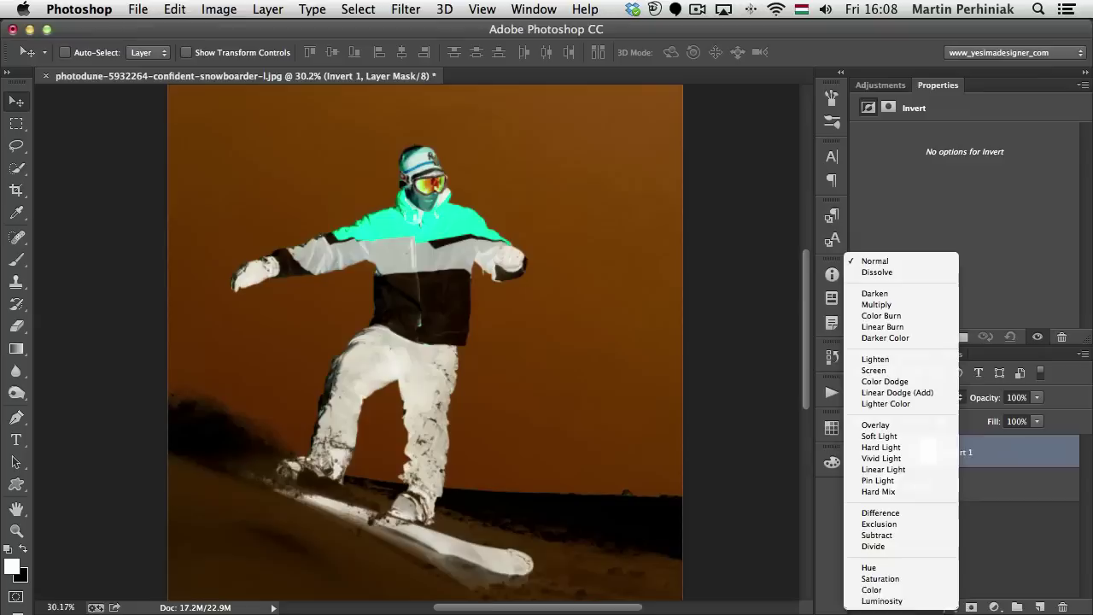
{"action": "left_click", "coordinate": [885, 567]}
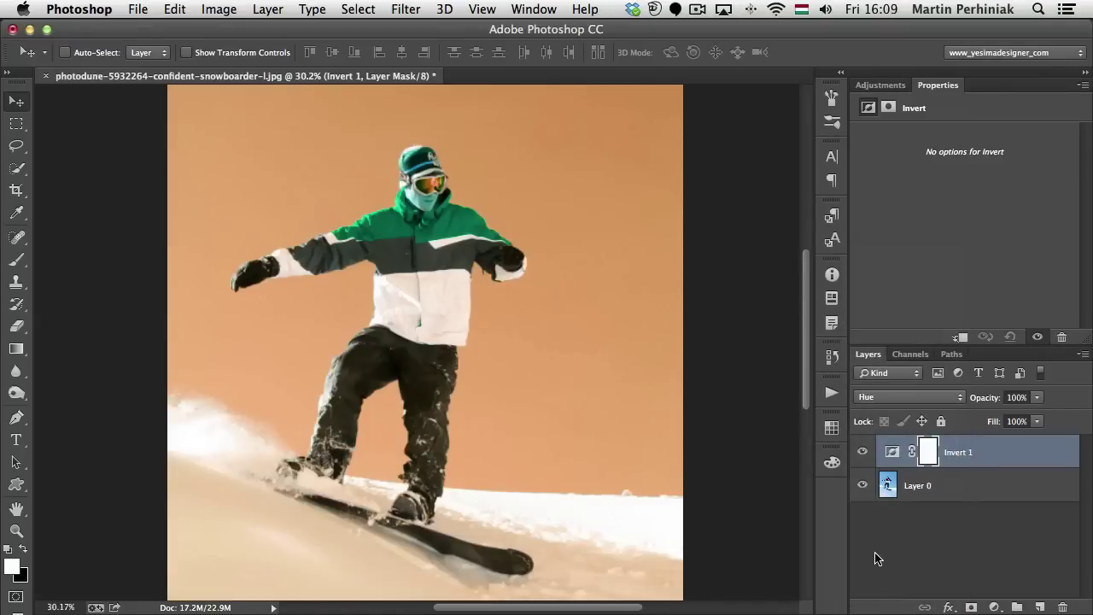
{"action": "left_click", "coordinate": [862, 453]}
{"action": "left_click", "coordinate": [863, 452]}
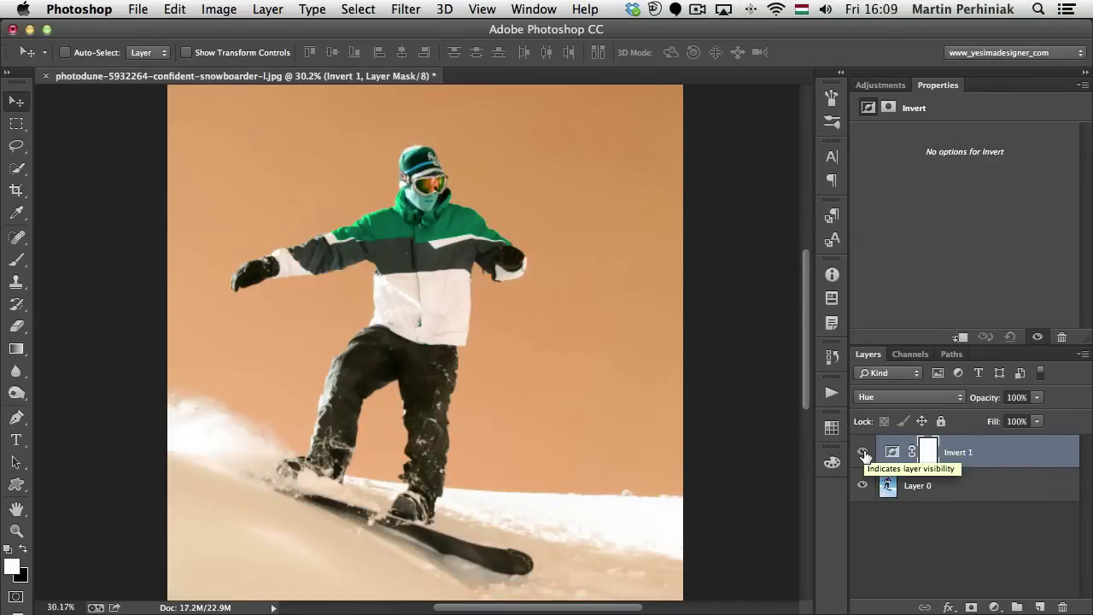
Try the Invert 1 layer in Color, then Overlay, finishing in Multiply blend mode.
{"action": "left_click", "coordinate": [890, 403]}
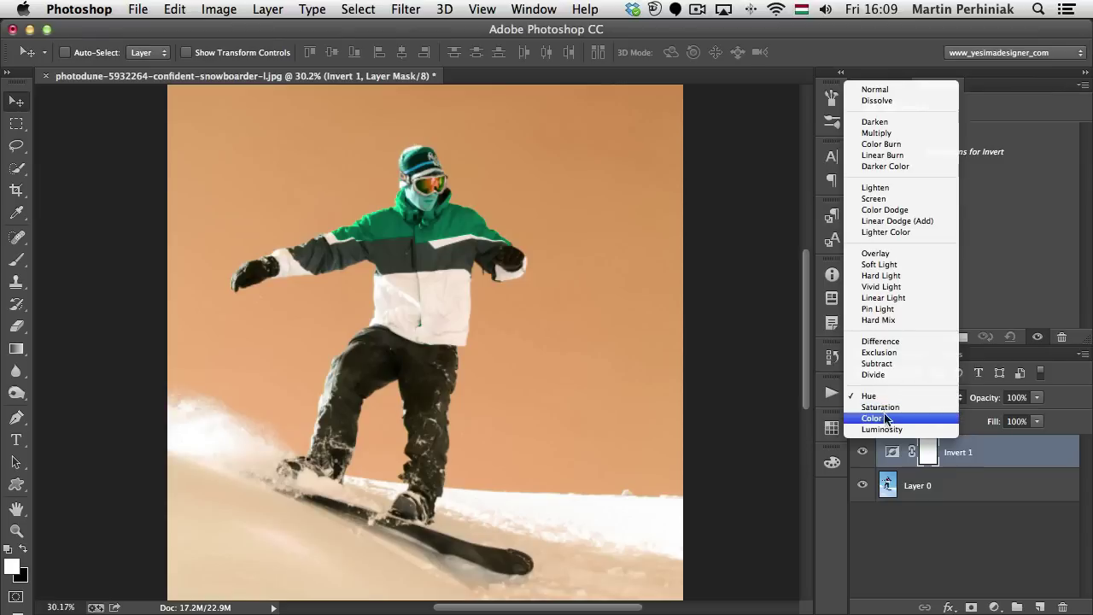
{"action": "left_click", "coordinate": [885, 419]}
{"action": "left_click", "coordinate": [883, 397]}
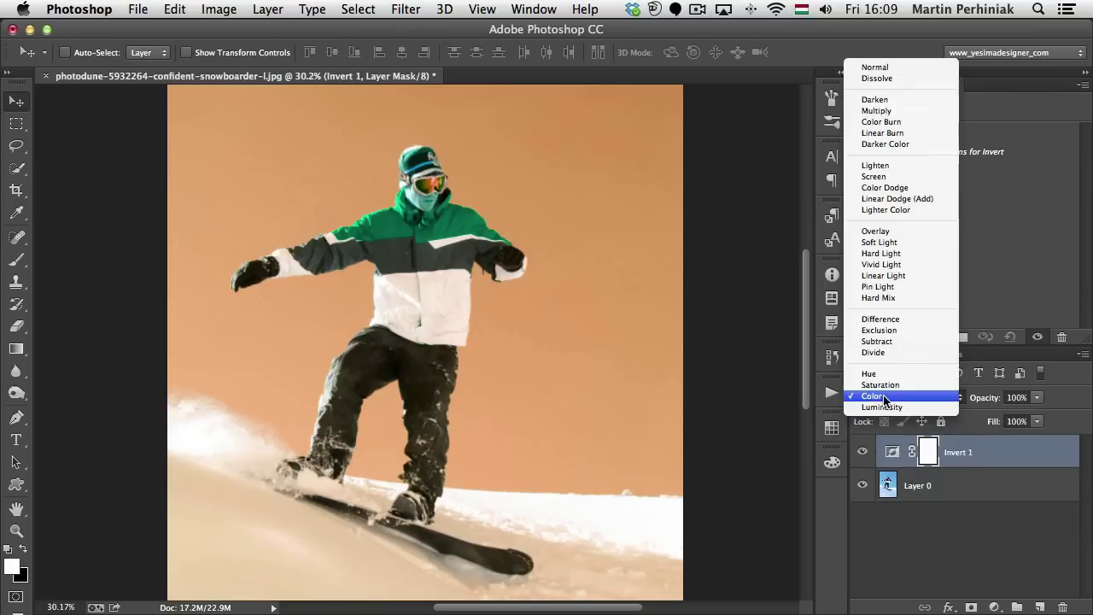
{"action": "left_click", "coordinate": [880, 231]}
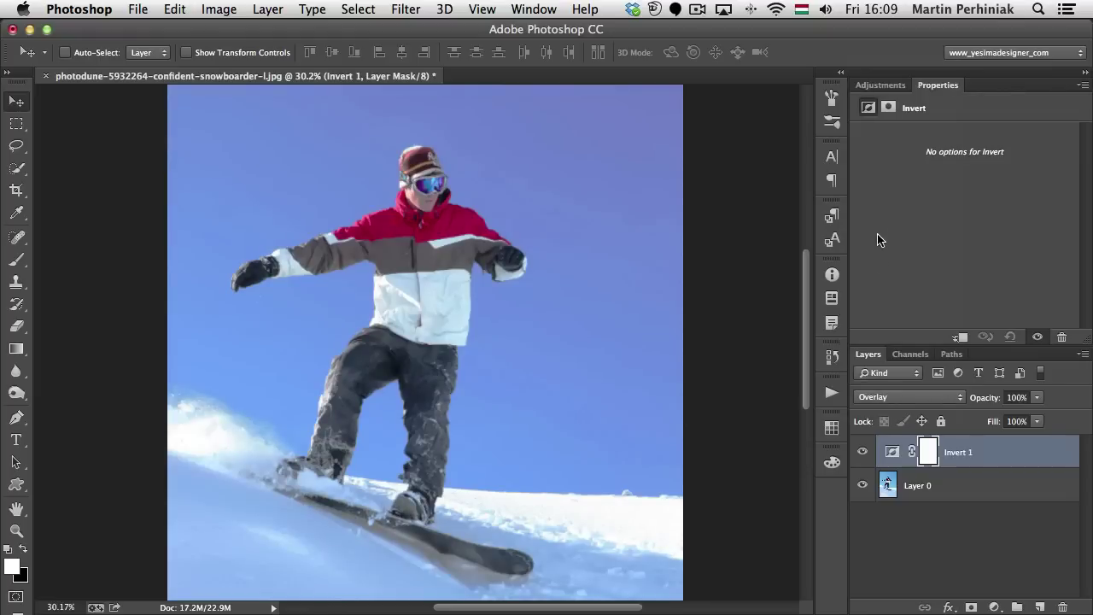
{"action": "left_click", "coordinate": [879, 399]}
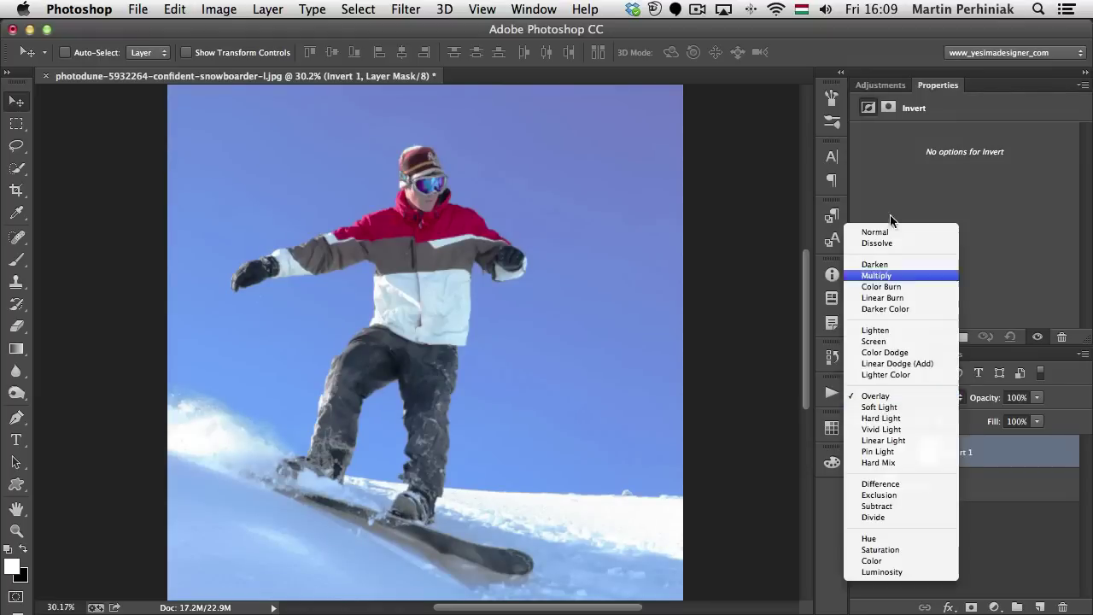
{"action": "left_click", "coordinate": [879, 277]}
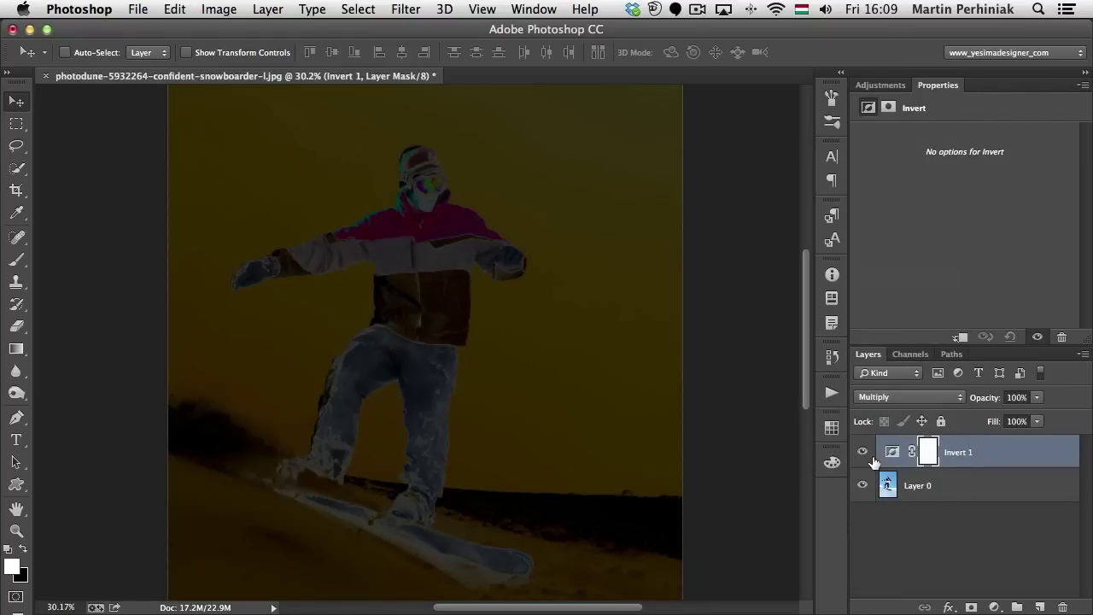
Delete the Invert 1 layer and add a Threshold adjustment layer to the photo.
{"action": "key", "text": "Delete"}
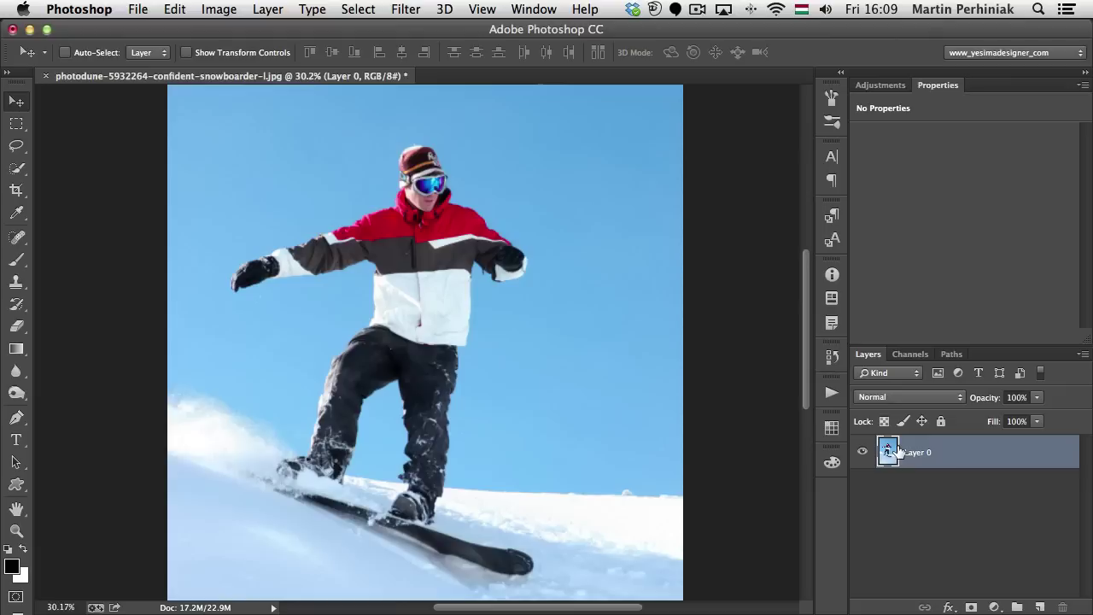
{"action": "left_click", "coordinate": [864, 86]}
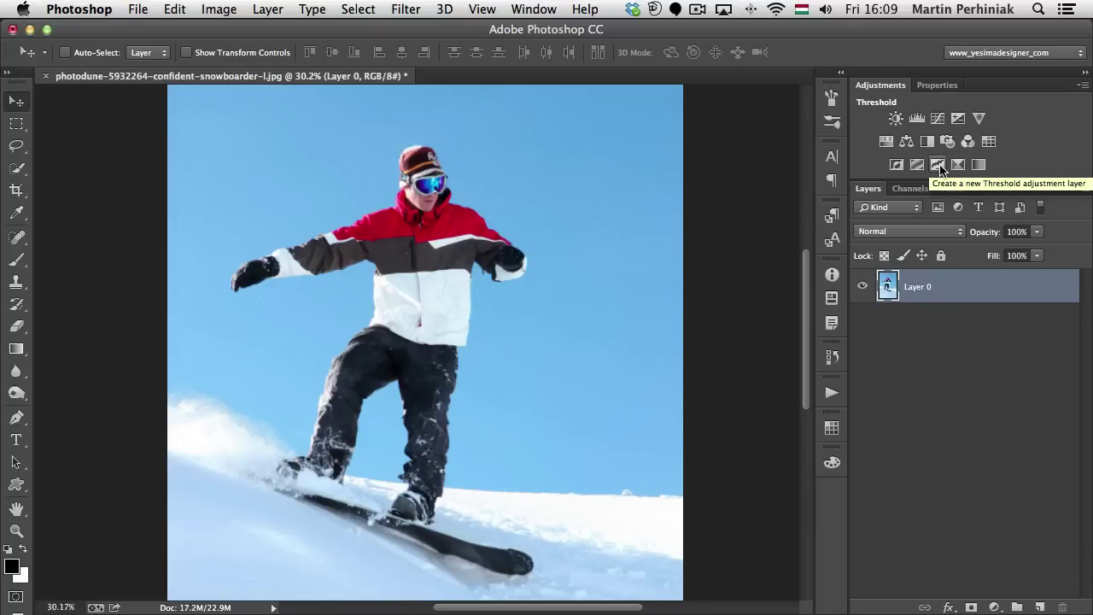
{"action": "left_click", "coordinate": [937, 166]}
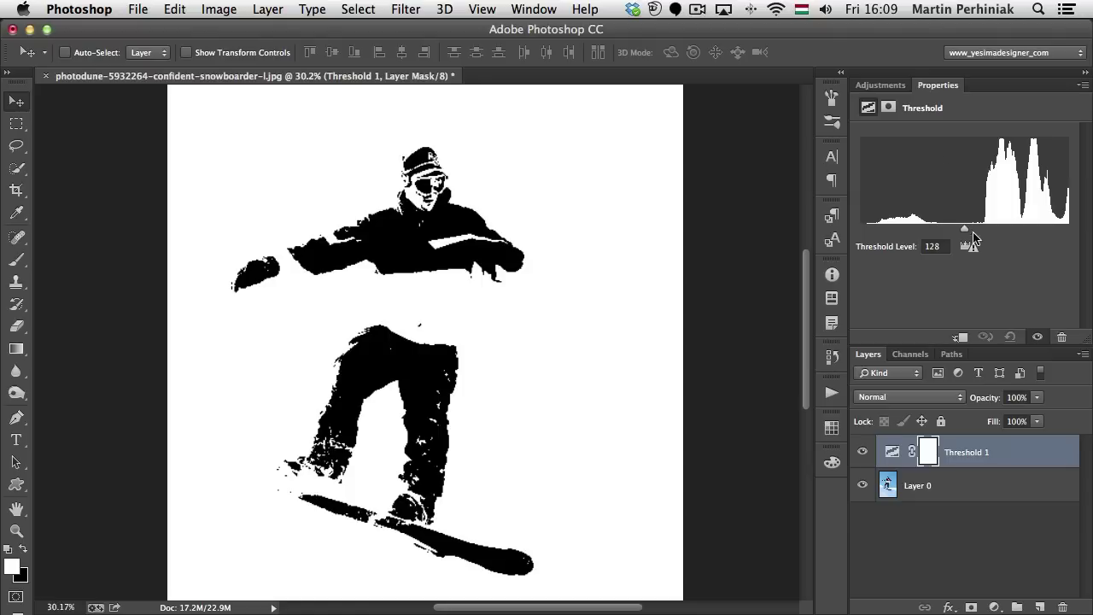
Drag the Threshold level back and forth through 136 and 152, finally settling at 53.
{"action": "mouse_move", "coordinate": [964, 228]}
{"action": "left_mouse_down"}
{"action": "mouse_move", "coordinate": [907, 232]}
{"action": "mouse_move", "coordinate": [1032, 236]}
{"action": "mouse_move", "coordinate": [982, 237]}
{"action": "left_mouse_up"}
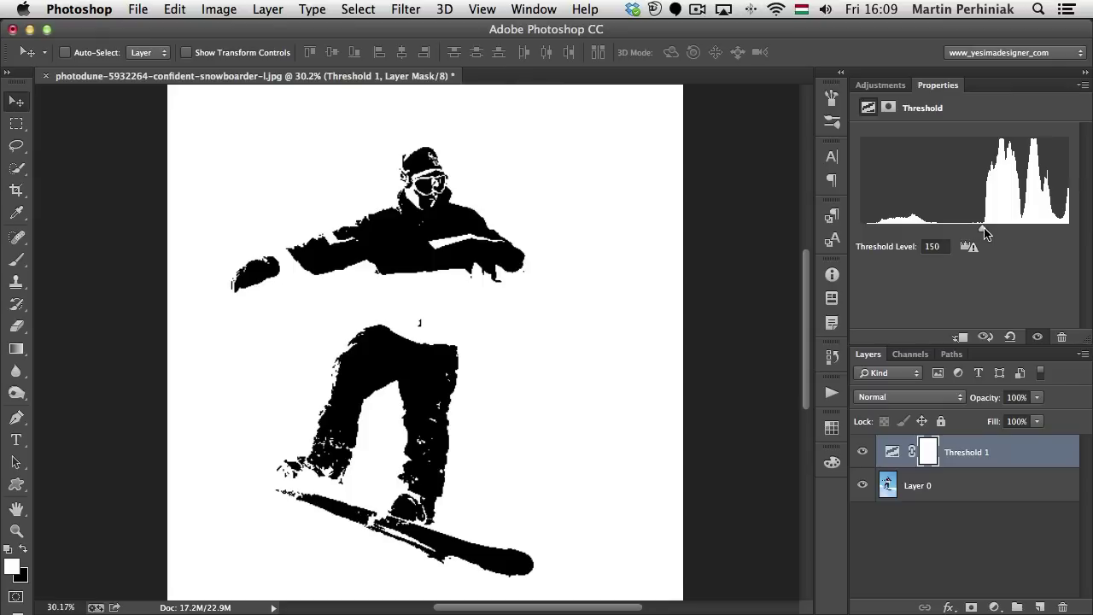
{"action": "mouse_move", "coordinate": [986, 232]}
{"action": "left_mouse_down"}
{"action": "mouse_move", "coordinate": [1002, 236]}
{"action": "mouse_move", "coordinate": [915, 233]}
{"action": "mouse_move", "coordinate": [965, 237]}
{"action": "mouse_move", "coordinate": [972, 227]}
{"action": "left_mouse_up"}
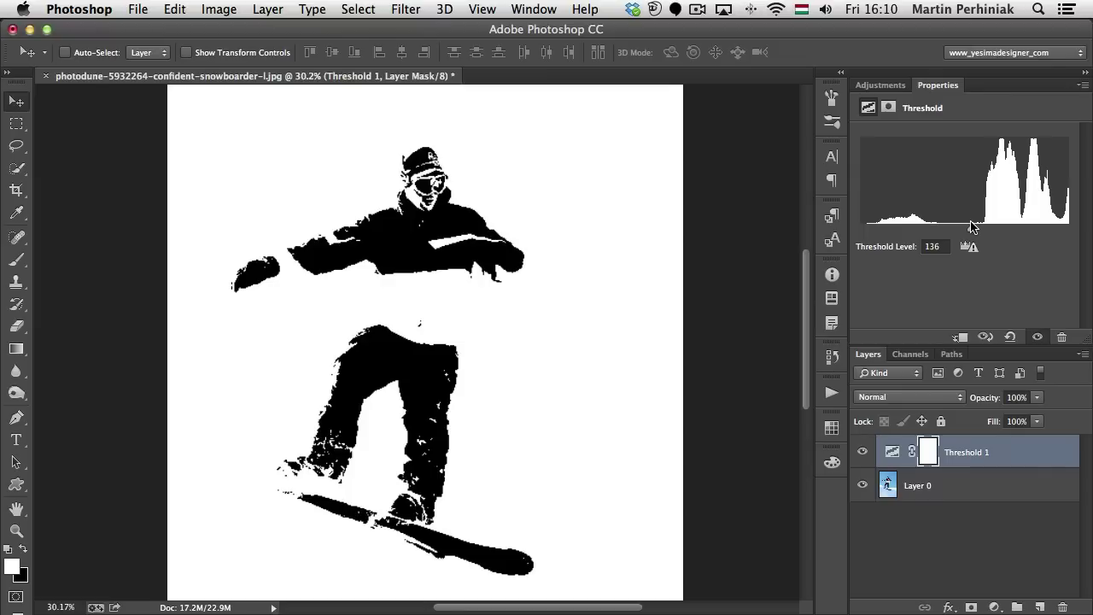
{"action": "left_click_drag", "start_coordinate": [971, 226], "coordinate": [984, 224]}
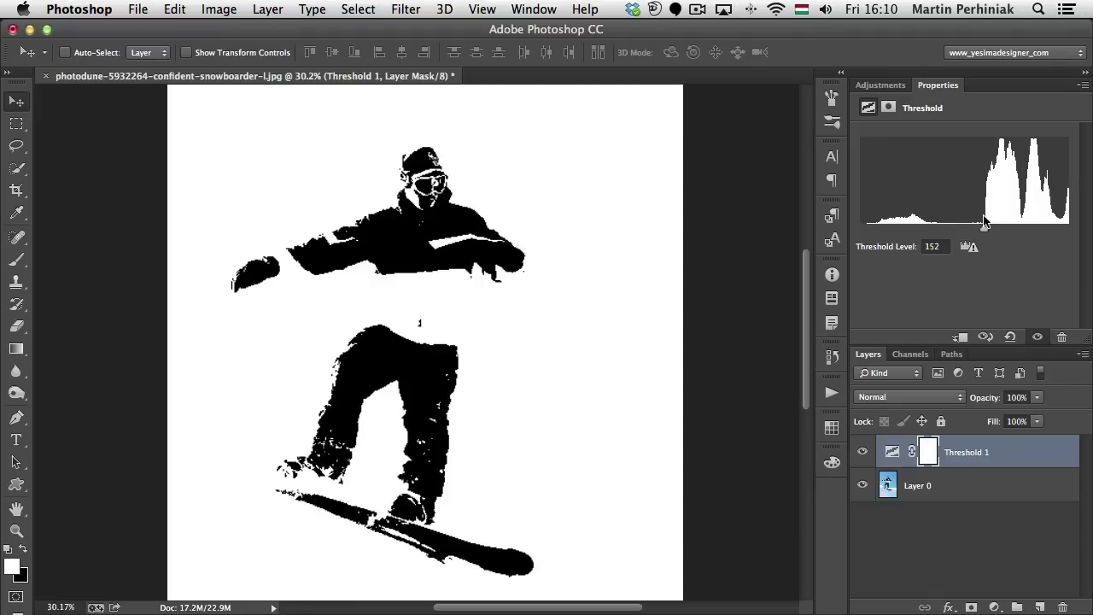
{"action": "left_click_drag", "start_coordinate": [985, 223], "coordinate": [866, 224]}
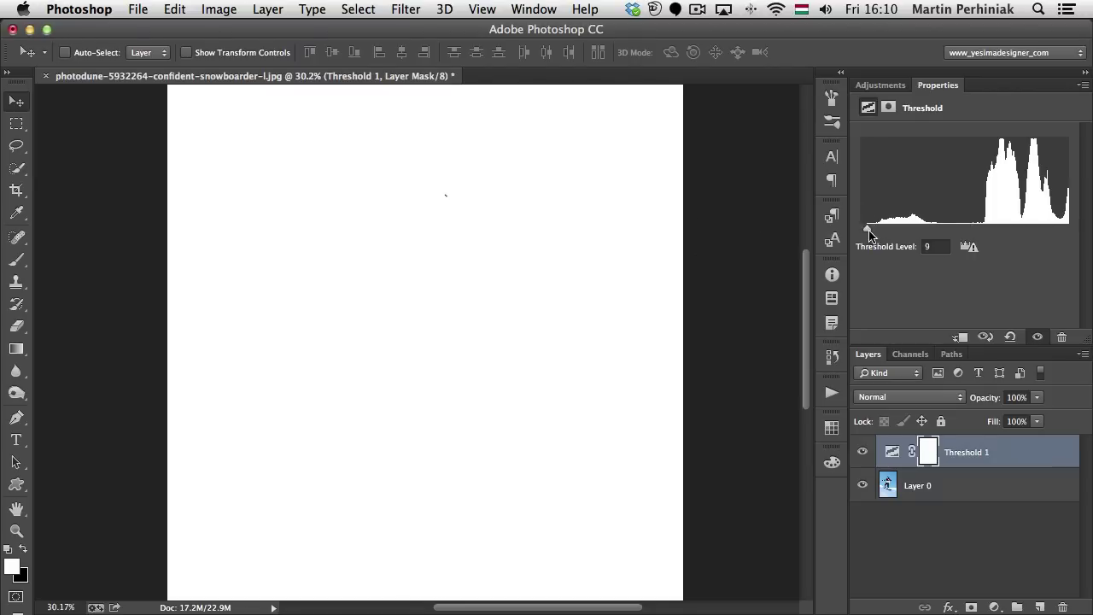
{"action": "left_click_drag", "start_coordinate": [868, 230], "coordinate": [903, 244]}
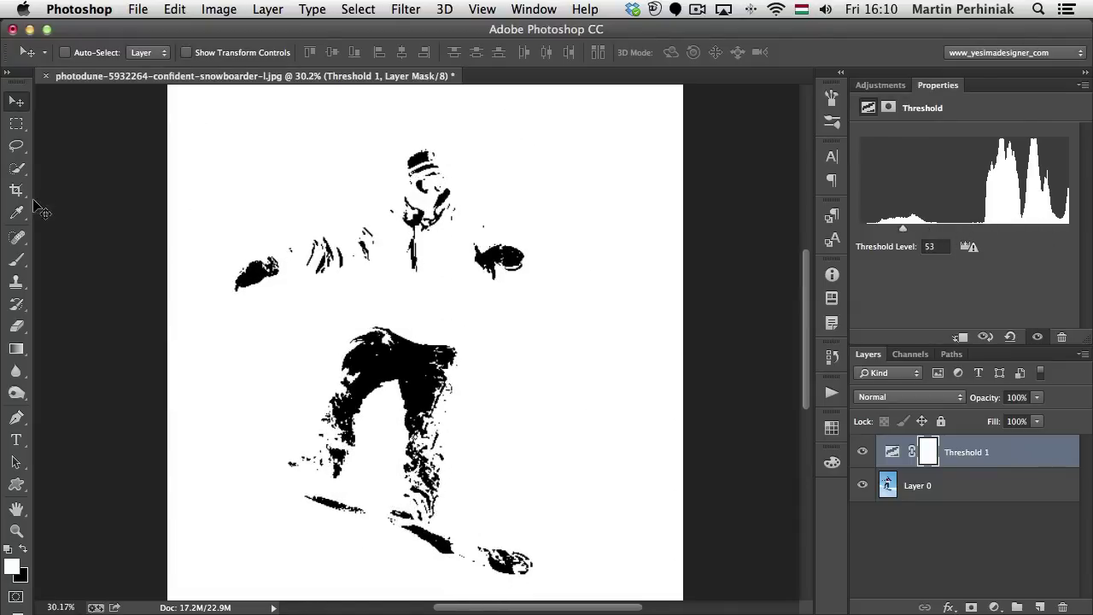
Lower the threshold to the last black speck and mark it with a Color Sampler point.
{"action": "key", "text": "i"}
{"action": "right_click", "coordinate": [17, 212]}
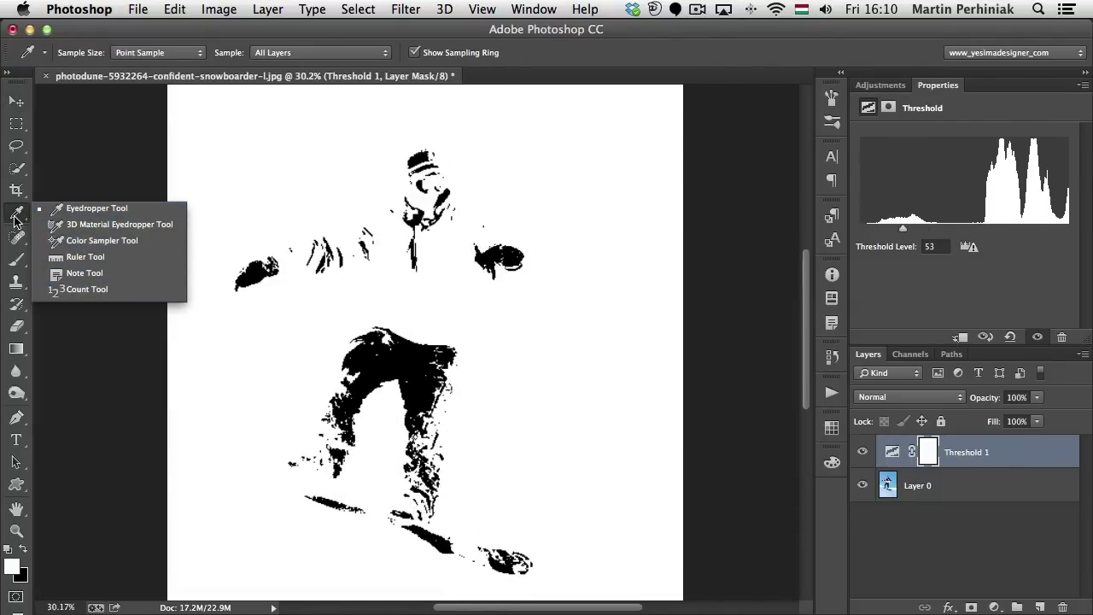
{"action": "left_click", "coordinate": [901, 231]}
{"action": "left_click_drag", "start_coordinate": [902, 230], "coordinate": [869, 230]}
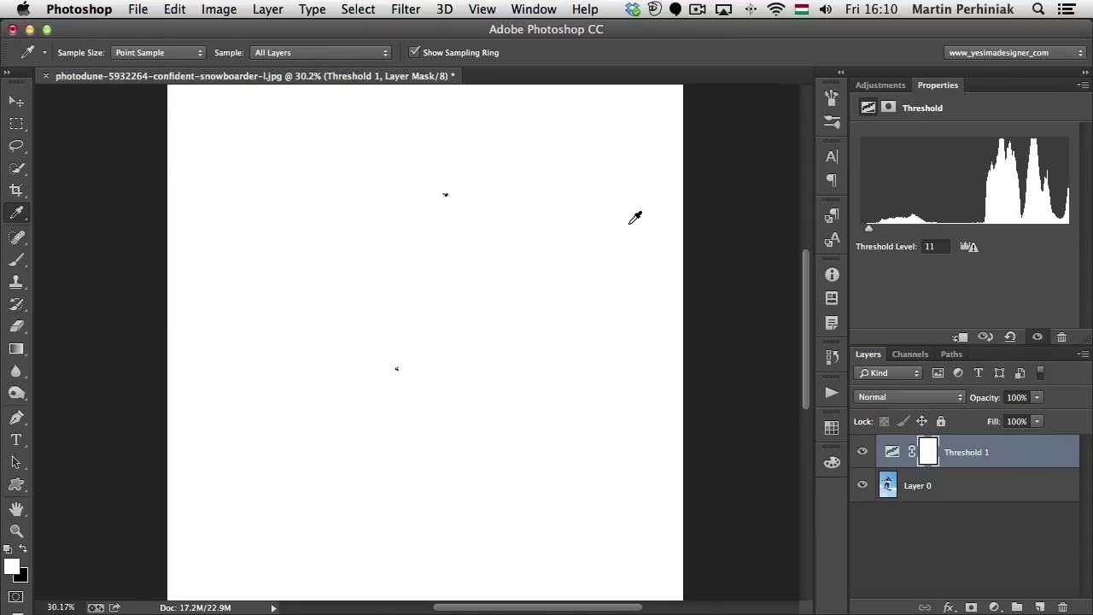
{"action": "left_click", "coordinate": [29, 218]}
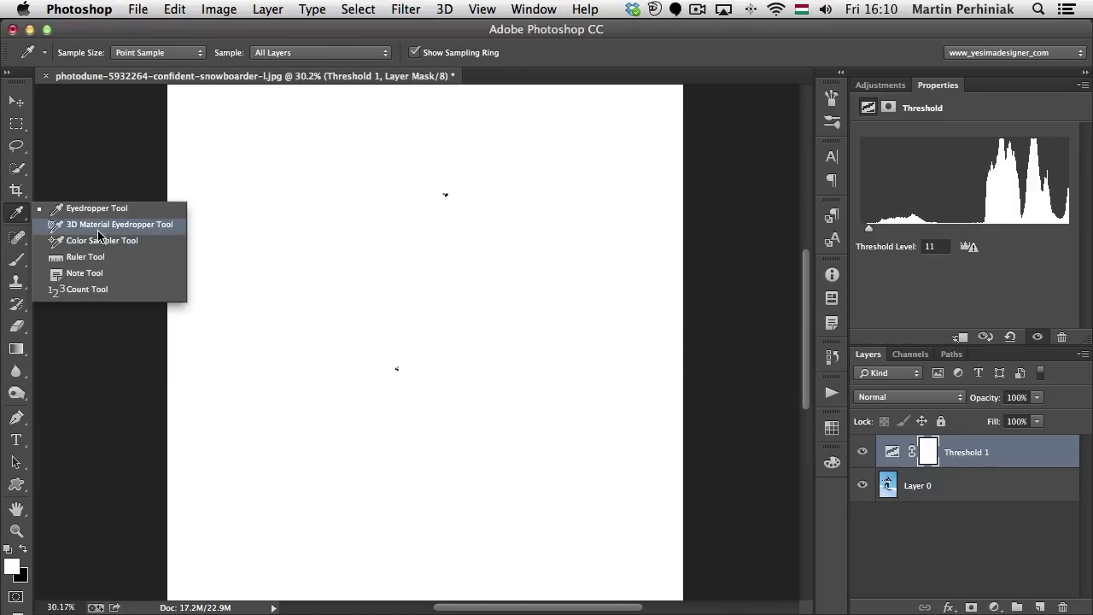
{"action": "left_click", "coordinate": [94, 242]}
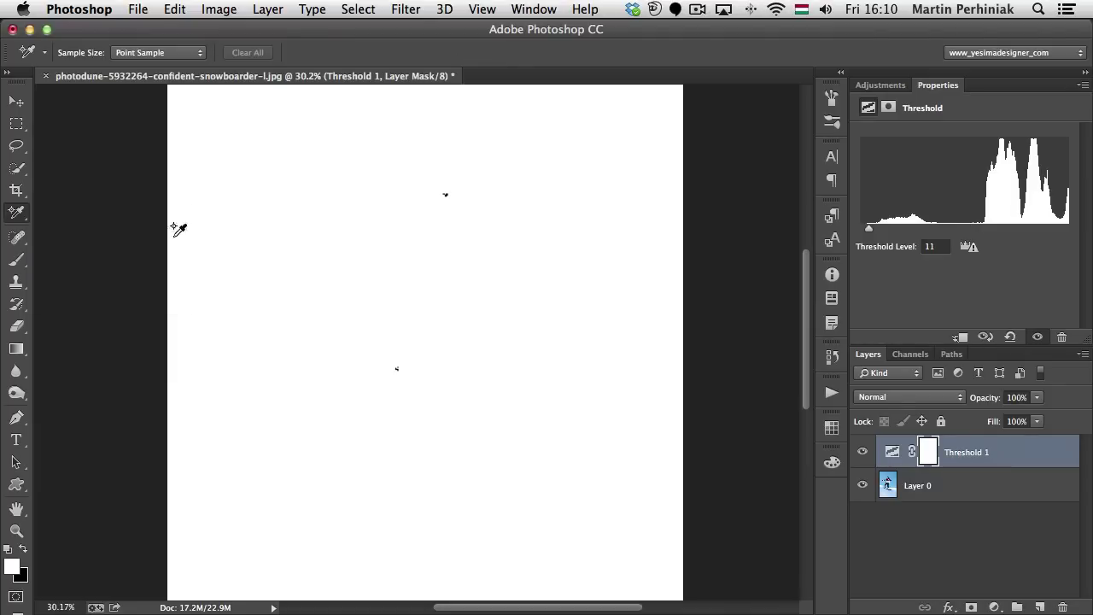
{"action": "left_click", "coordinate": [446, 196]}
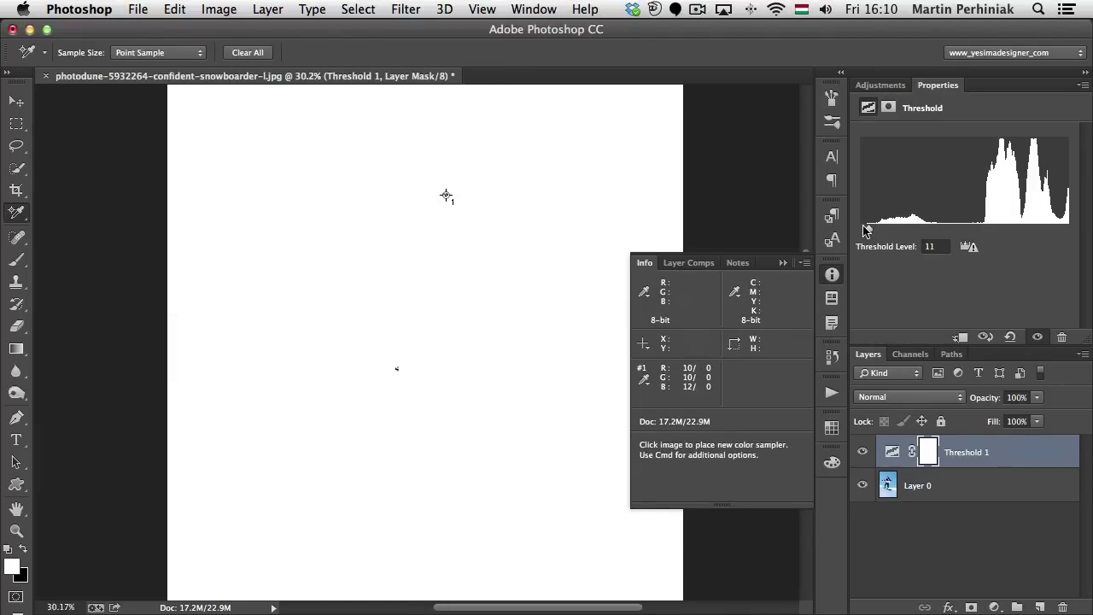
Raise the threshold to 255, mark a white spot with a second sampler, then ease back to 252.
{"action": "left_click_drag", "start_coordinate": [868, 229], "coordinate": [1089, 241]}
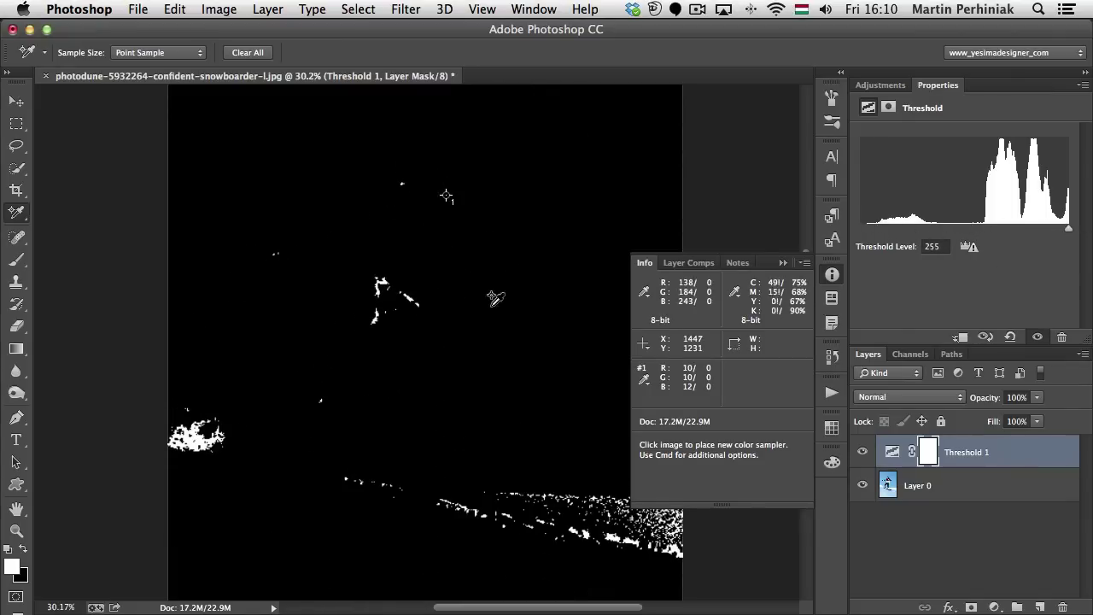
{"action": "left_click", "coordinate": [381, 282]}
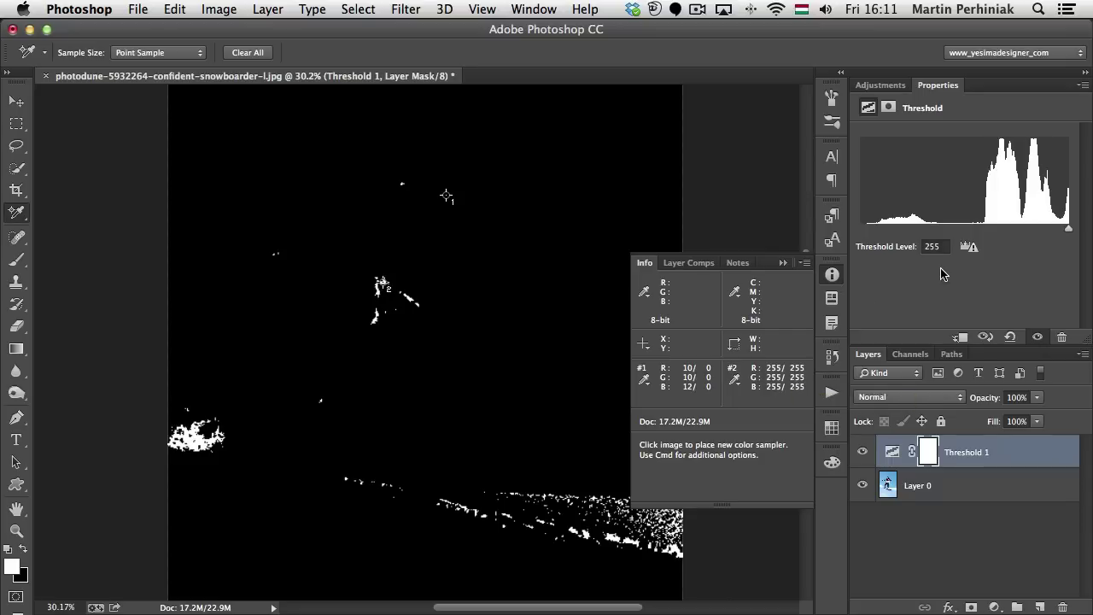
{"action": "left_click_drag", "start_coordinate": [1070, 228], "coordinate": [1066, 230]}
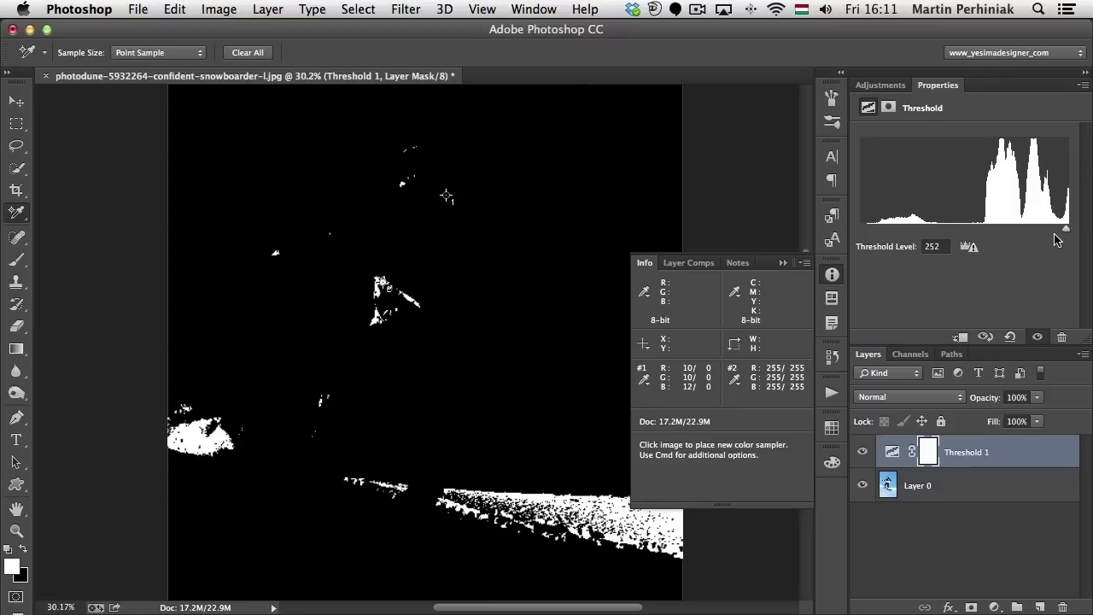
Clear the colour samplers and Info readout, then delete the Threshold 1 layer.
{"action": "left_click", "coordinate": [832, 275]}
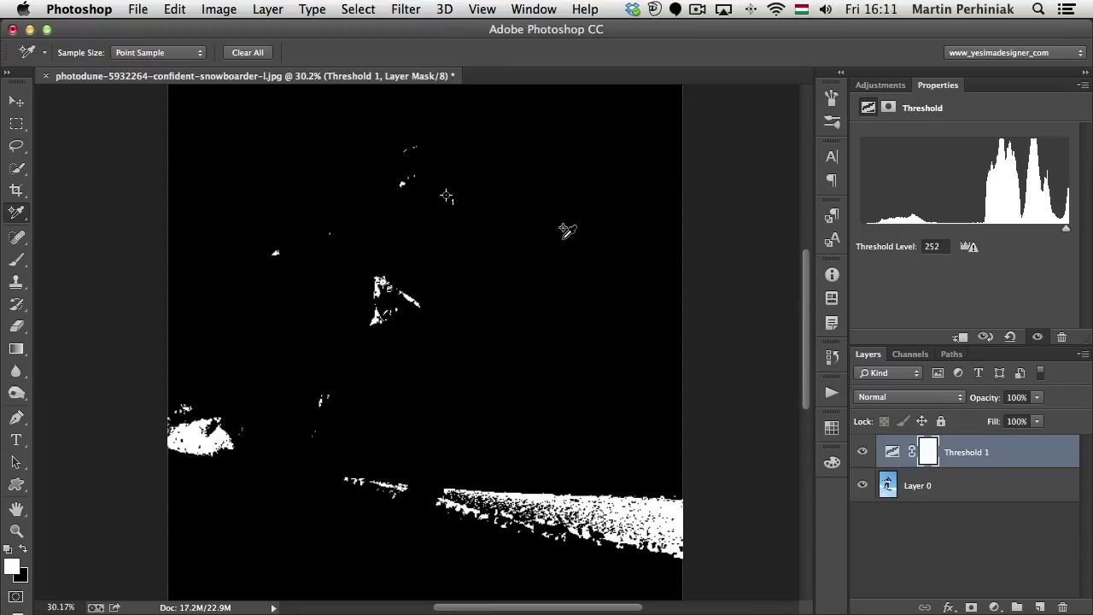
{"action": "left_click", "coordinate": [246, 52]}
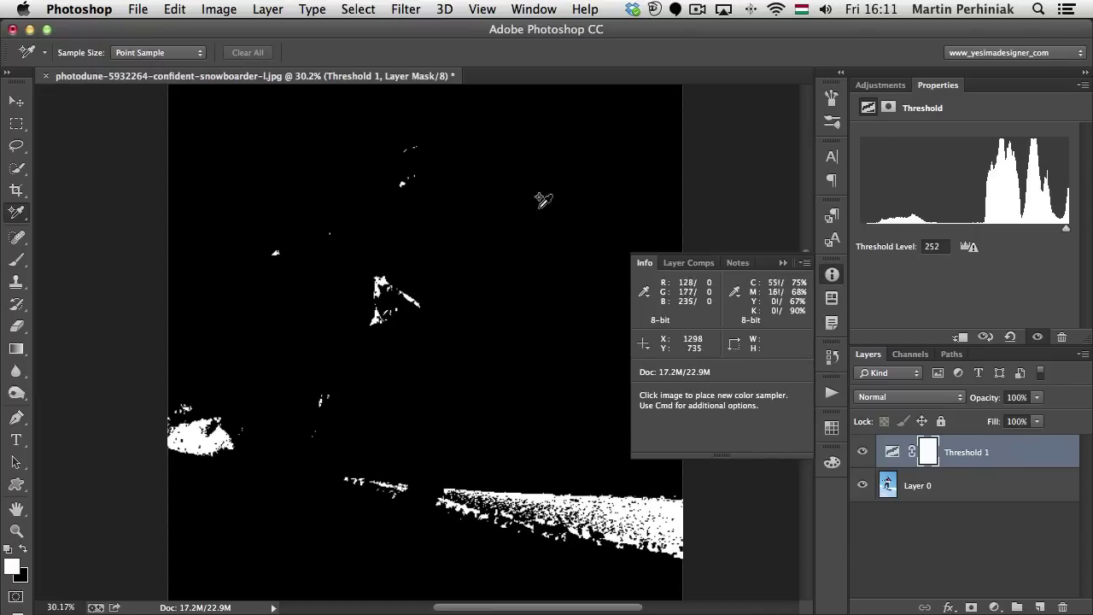
{"action": "left_click", "coordinate": [831, 274]}
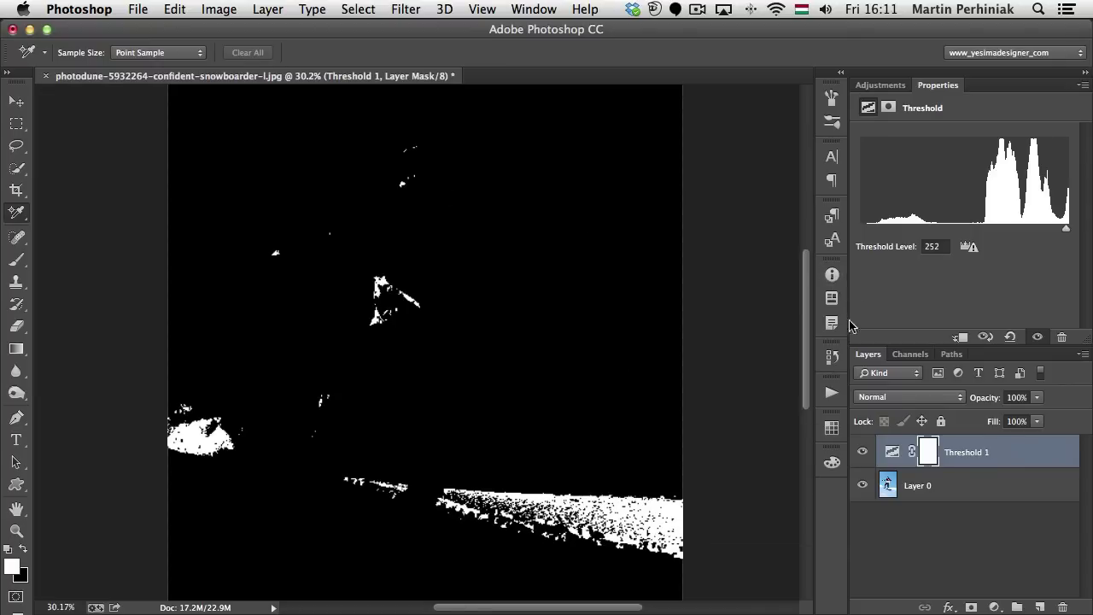
{"action": "left_click", "coordinate": [862, 458]}
{"action": "left_click", "coordinate": [958, 497]}
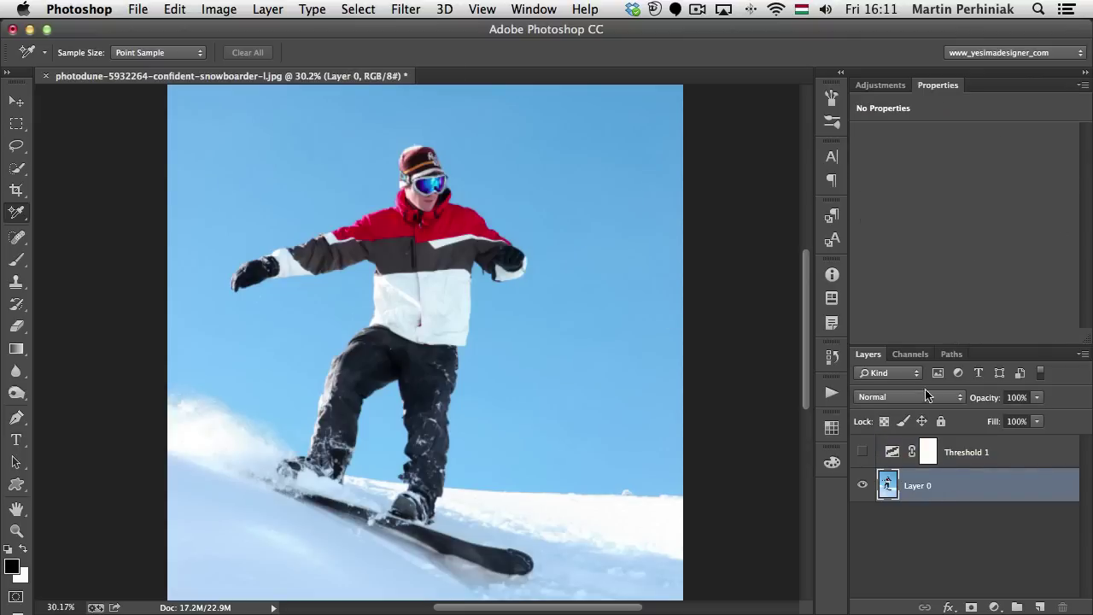
{"action": "left_click", "coordinate": [978, 459]}
{"action": "key", "text": "Delete"}
Load the saved 'snowboarder' channel as a selection.
{"action": "left_click", "coordinate": [358, 10]}
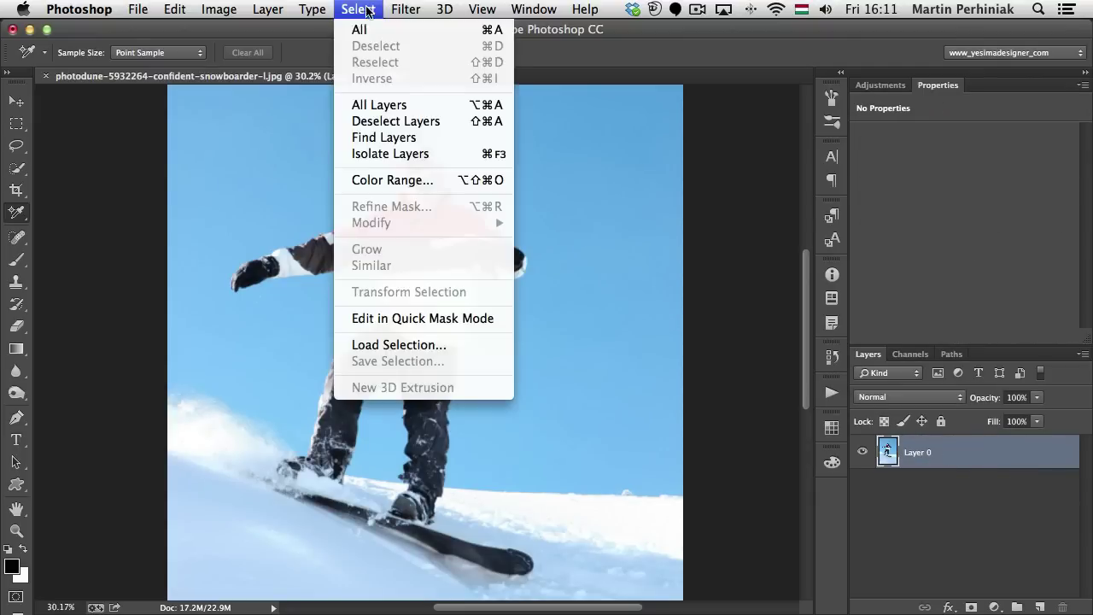
{"action": "left_click", "coordinate": [436, 345]}
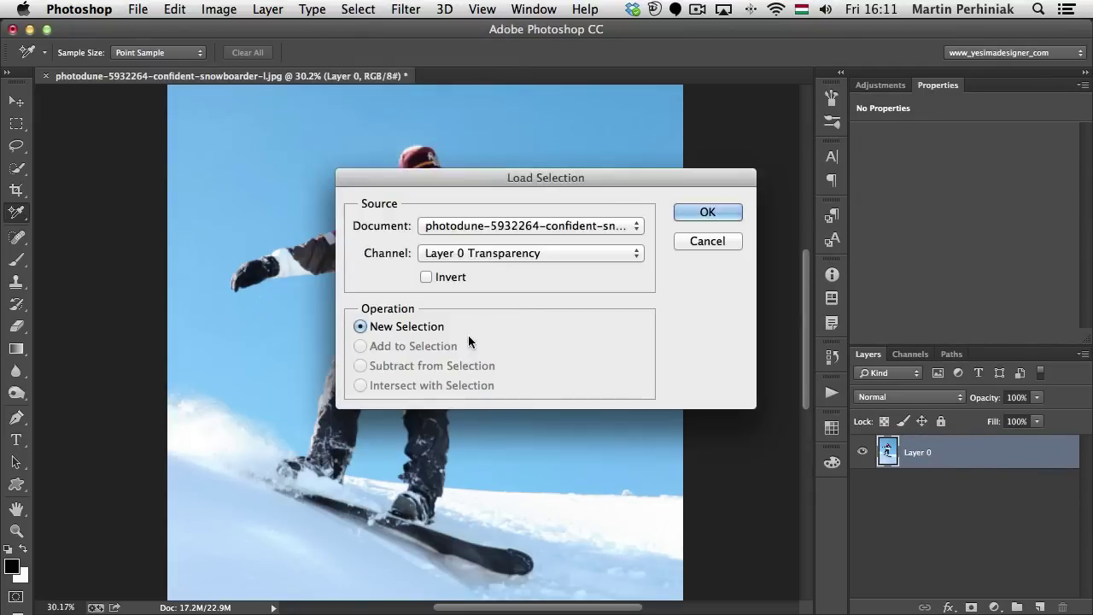
{"action": "left_click", "coordinate": [480, 255]}
{"action": "left_click", "coordinate": [475, 277]}
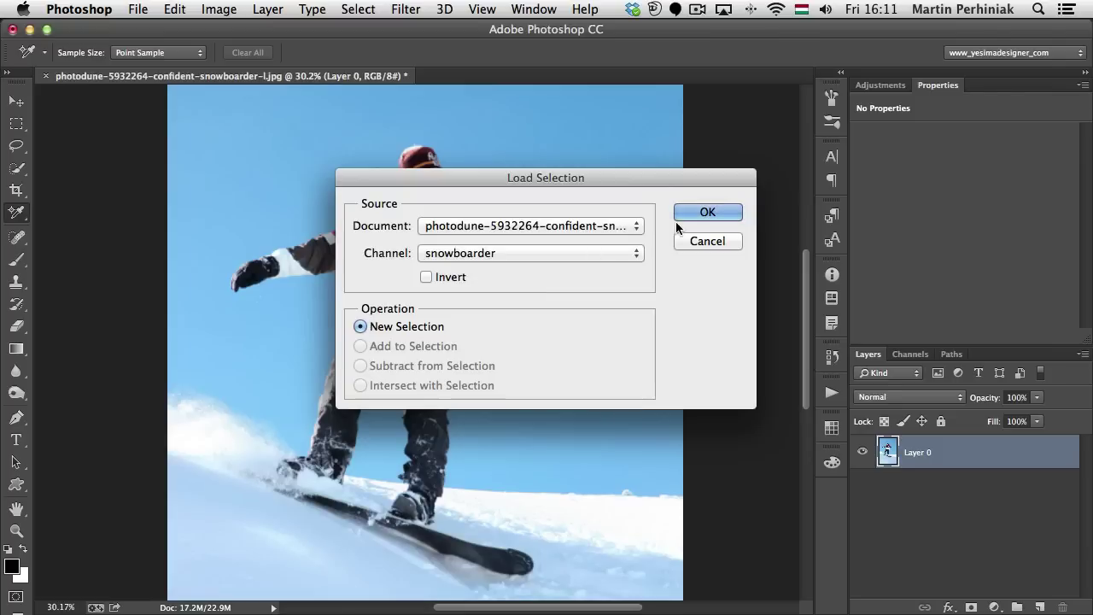
{"action": "left_click", "coordinate": [697, 214]}
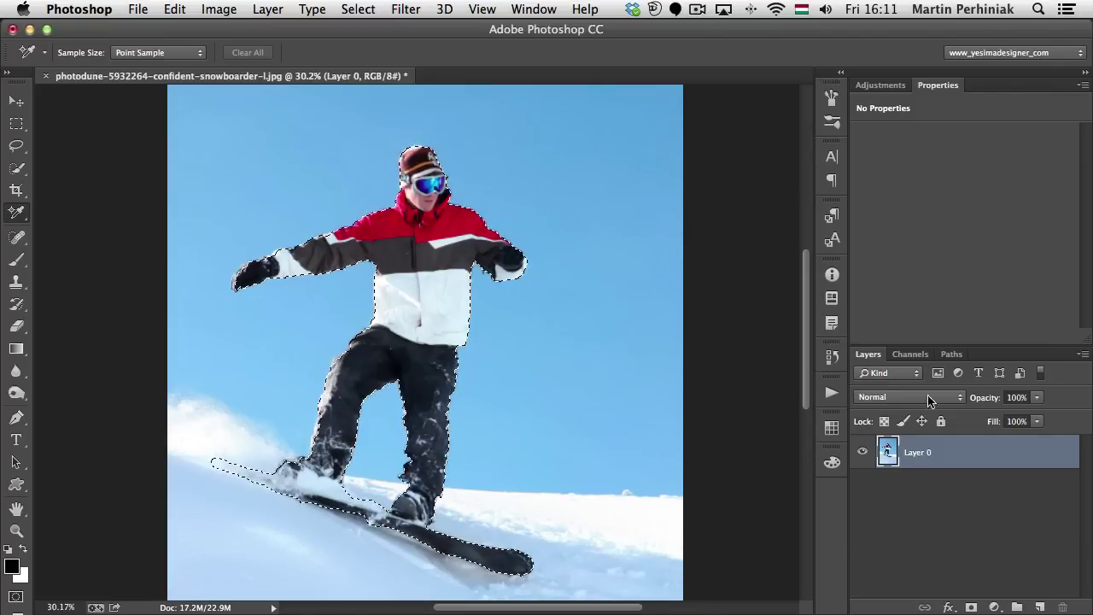
Add a Threshold layer masked to the snowboarder and set its level to 77.
{"action": "left_click", "coordinate": [884, 85]}
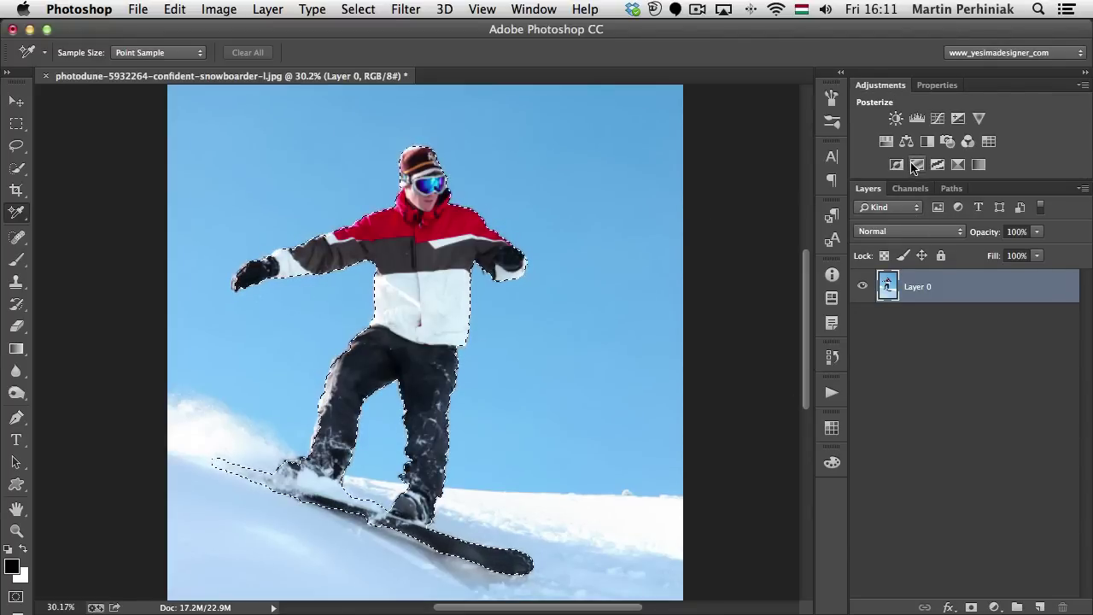
{"action": "left_click", "coordinate": [939, 165]}
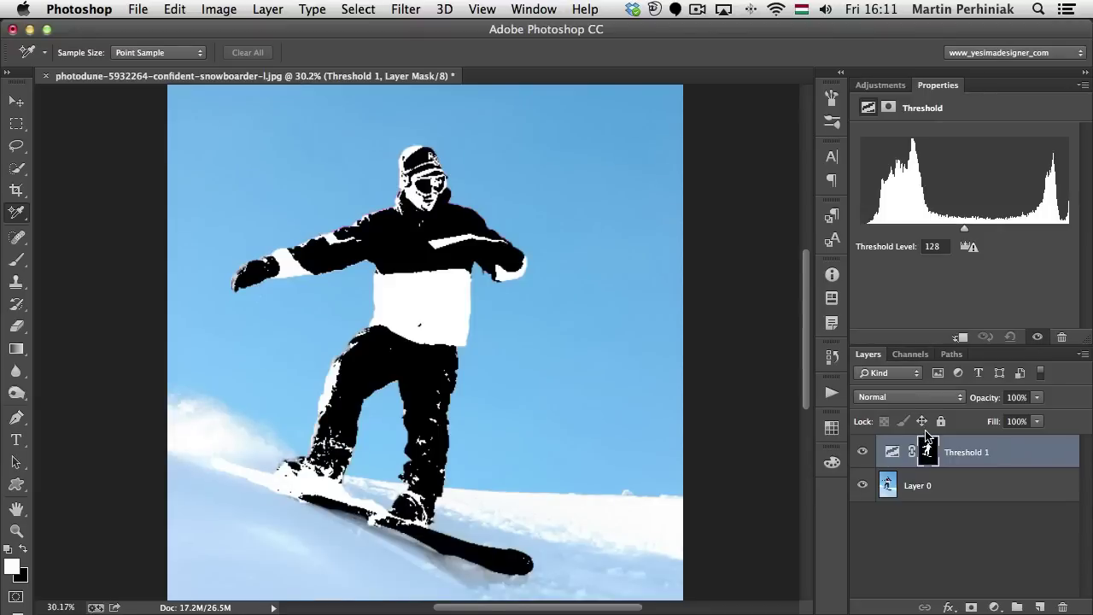
{"action": "key", "text": "super+minus"}
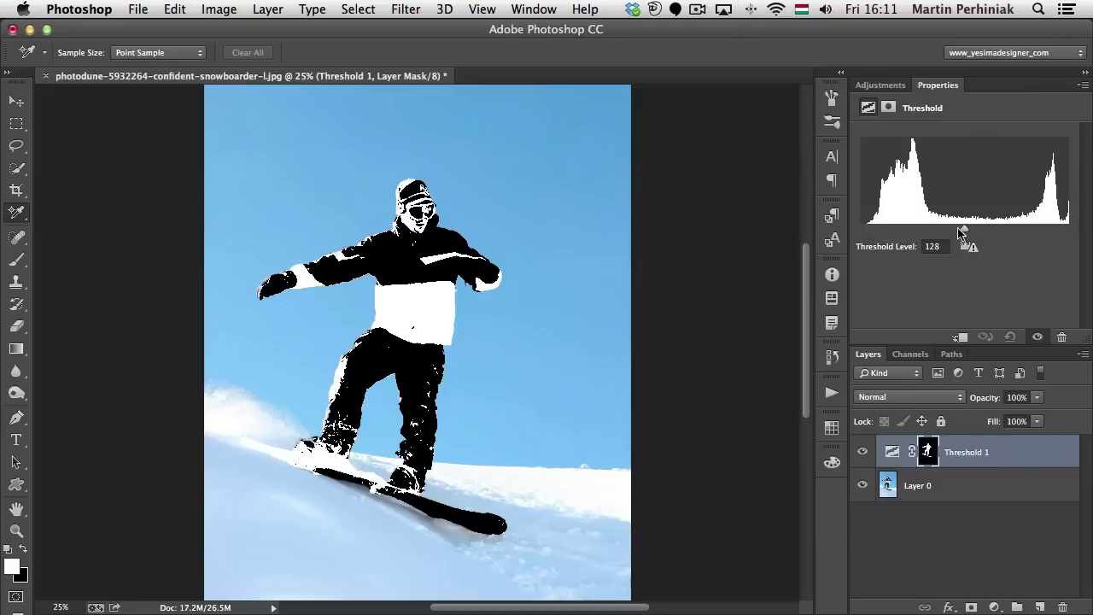
{"action": "left_click_drag", "start_coordinate": [963, 230], "coordinate": [922, 226]}
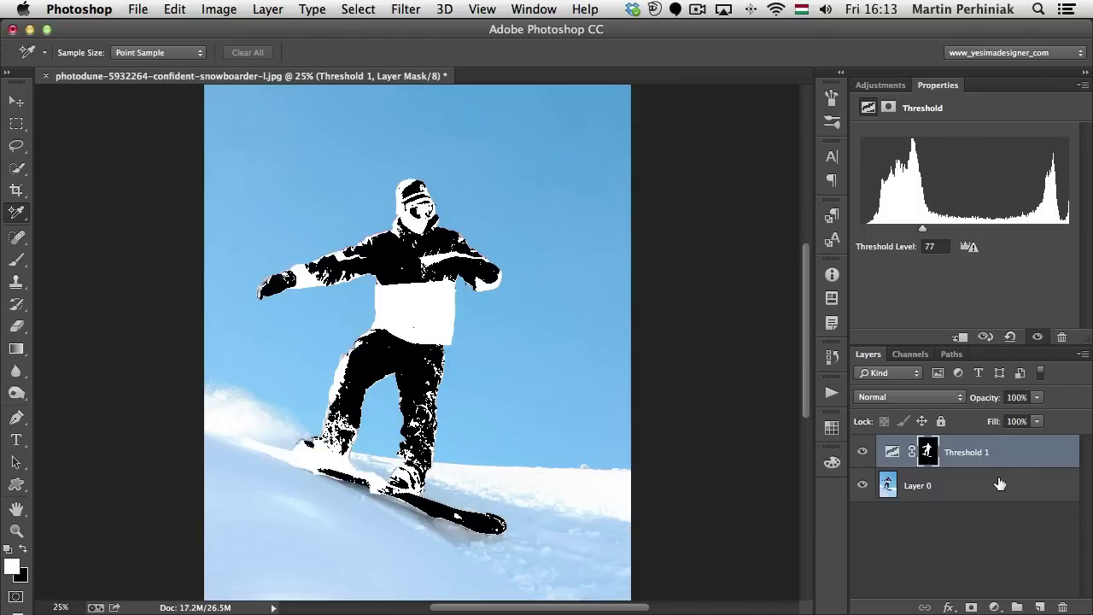
Delete Threshold 1, add a Posterize adjustment layer, and test Levels values, leaving it at 4.
{"action": "key", "text": "BackSpace"}
{"action": "left_click", "coordinate": [867, 86]}
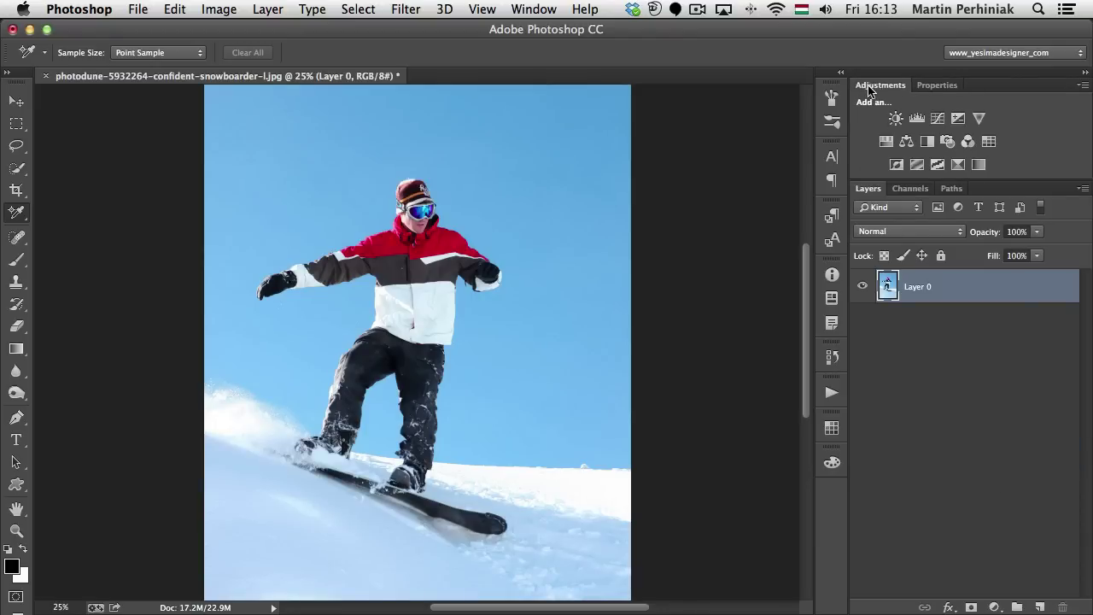
{"action": "left_click", "coordinate": [917, 166]}
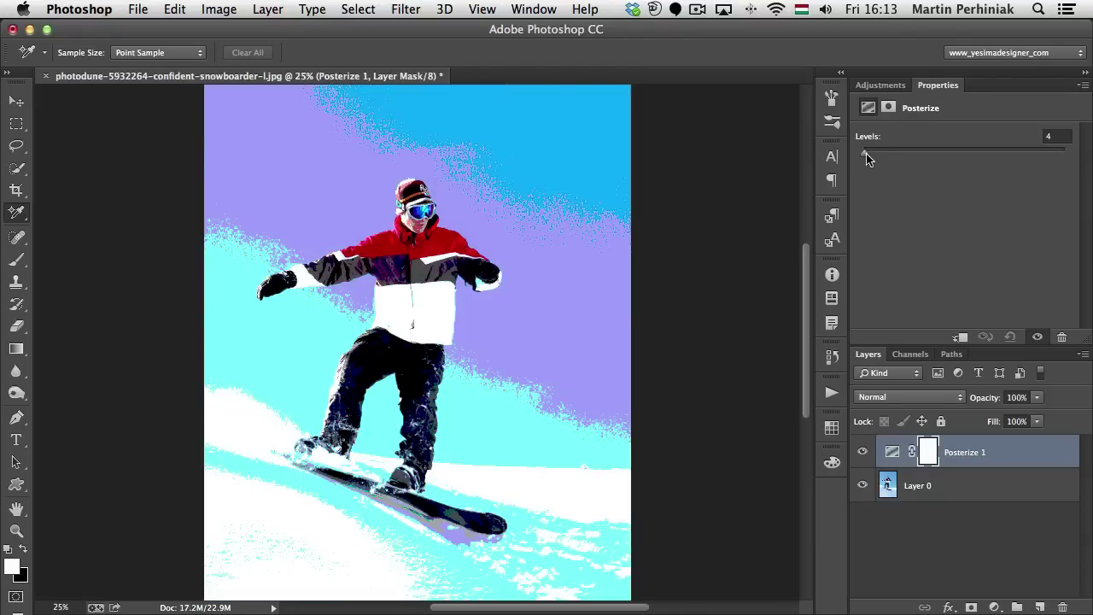
{"action": "mouse_move", "coordinate": [866, 158]}
{"action": "left_mouse_down"}
{"action": "mouse_move", "coordinate": [947, 154]}
{"action": "mouse_move", "coordinate": [860, 153]}
{"action": "left_mouse_up"}
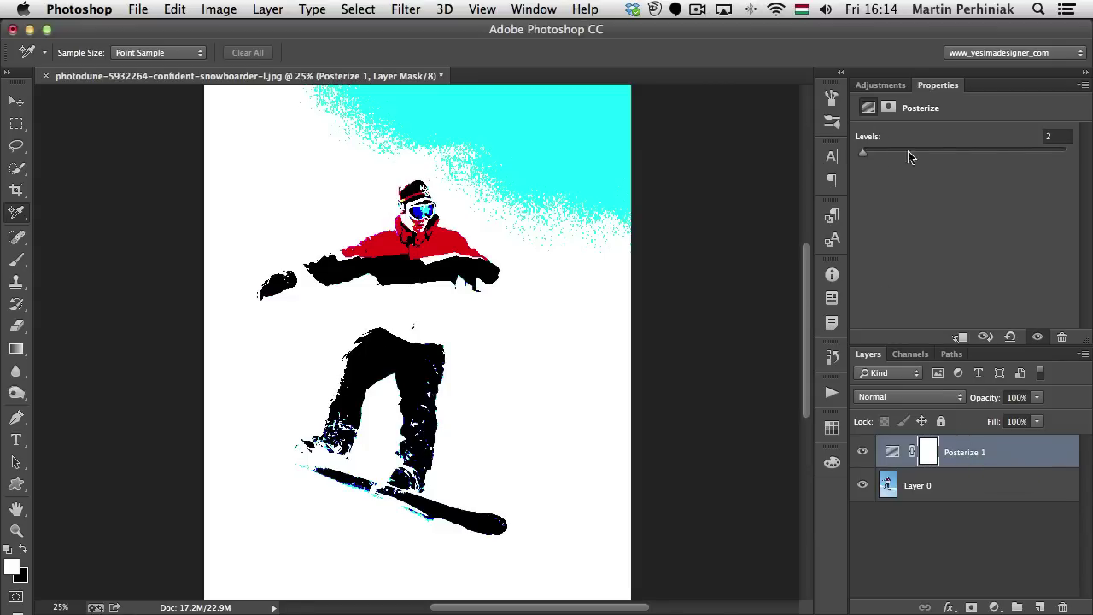
{"action": "left_click_drag", "start_coordinate": [858, 151], "coordinate": [864, 157]}
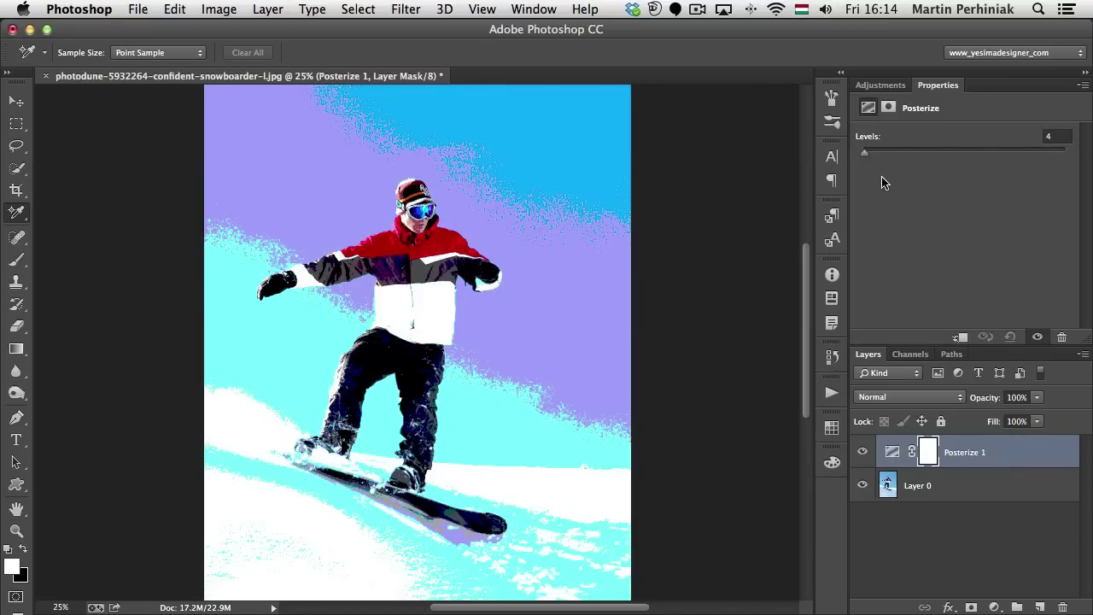
Step the Posterize Levels value through 3, 2 and 4, finishing at 3.
{"action": "left_click", "coordinate": [1058, 135]}
{"action": "key", "text": "Down"}
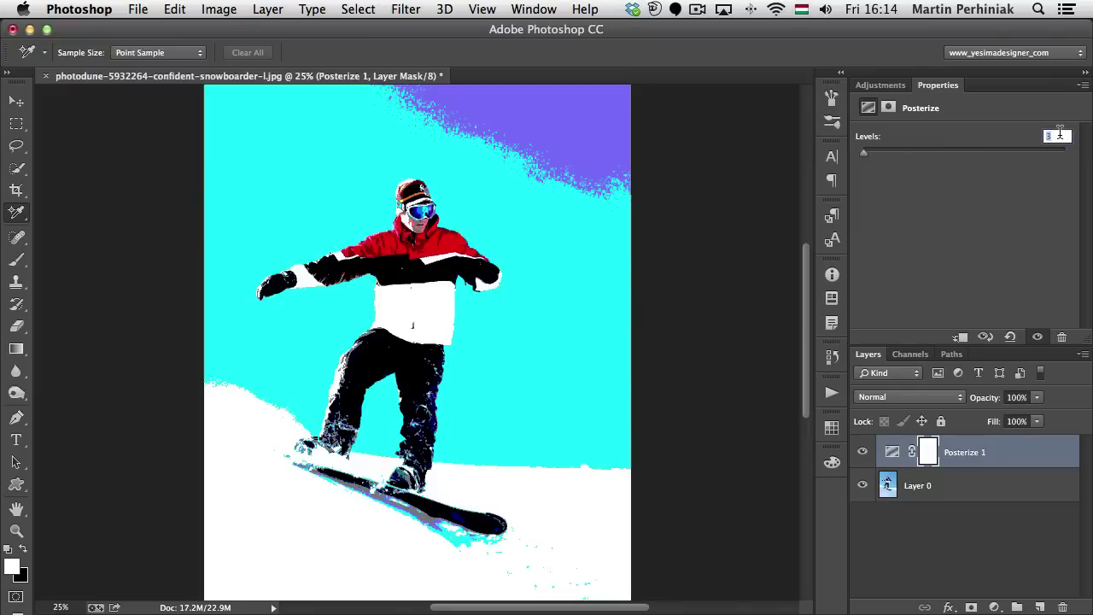
{"action": "key", "text": "Down"}
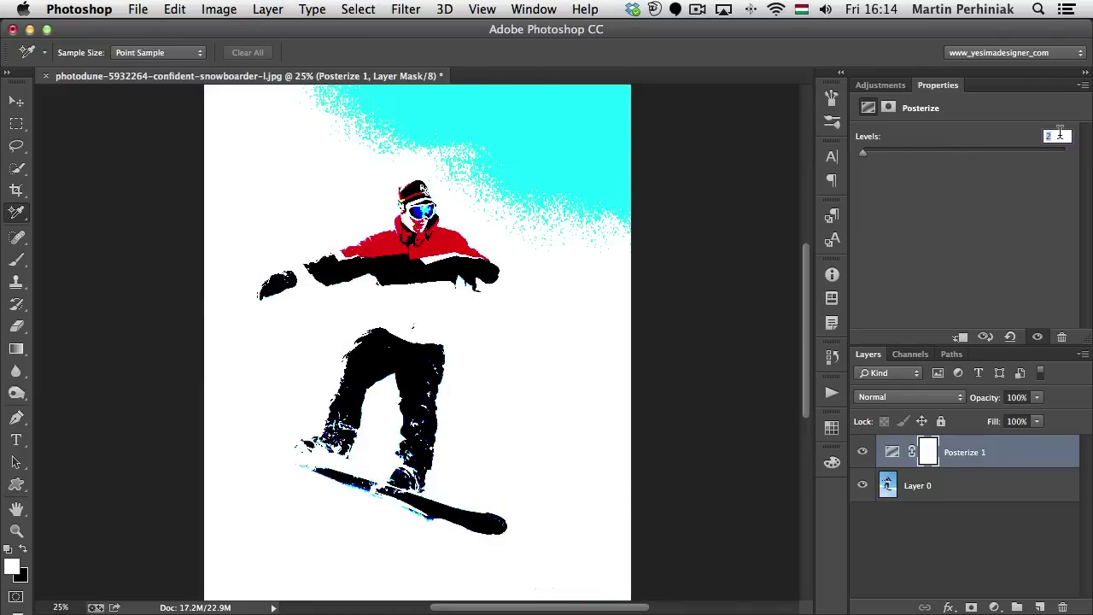
{"action": "key", "text": "Up"}
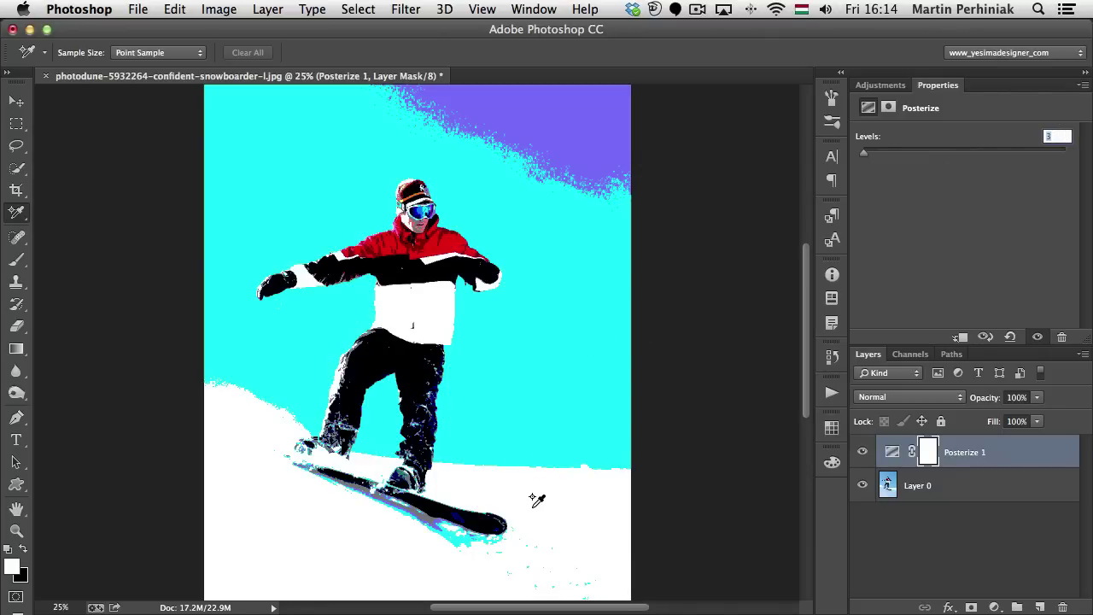
{"action": "key", "text": "Up"}
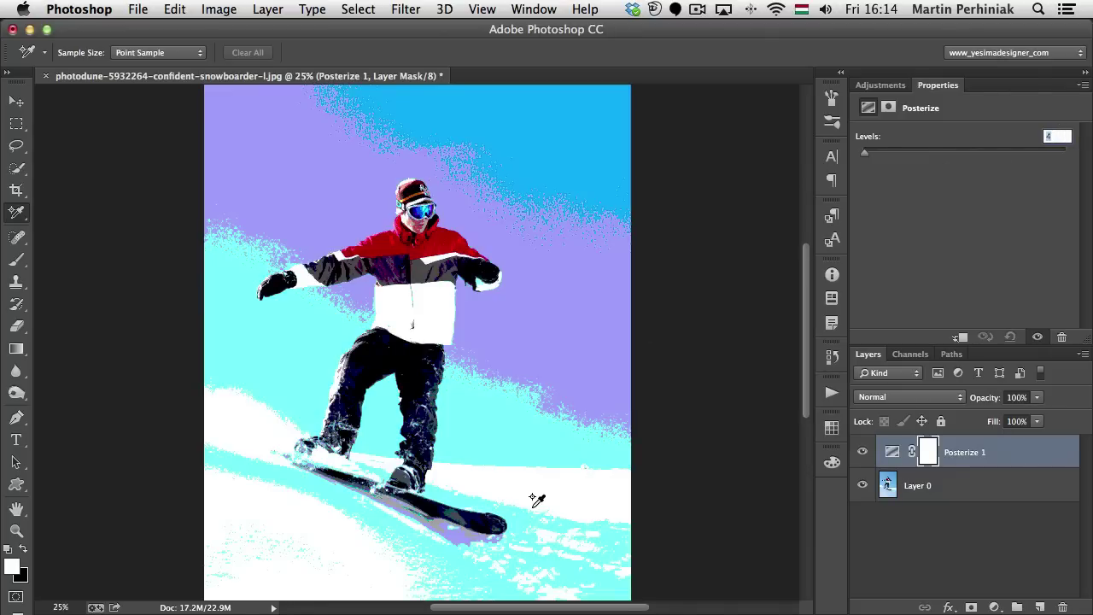
{"action": "key", "text": "Down"}
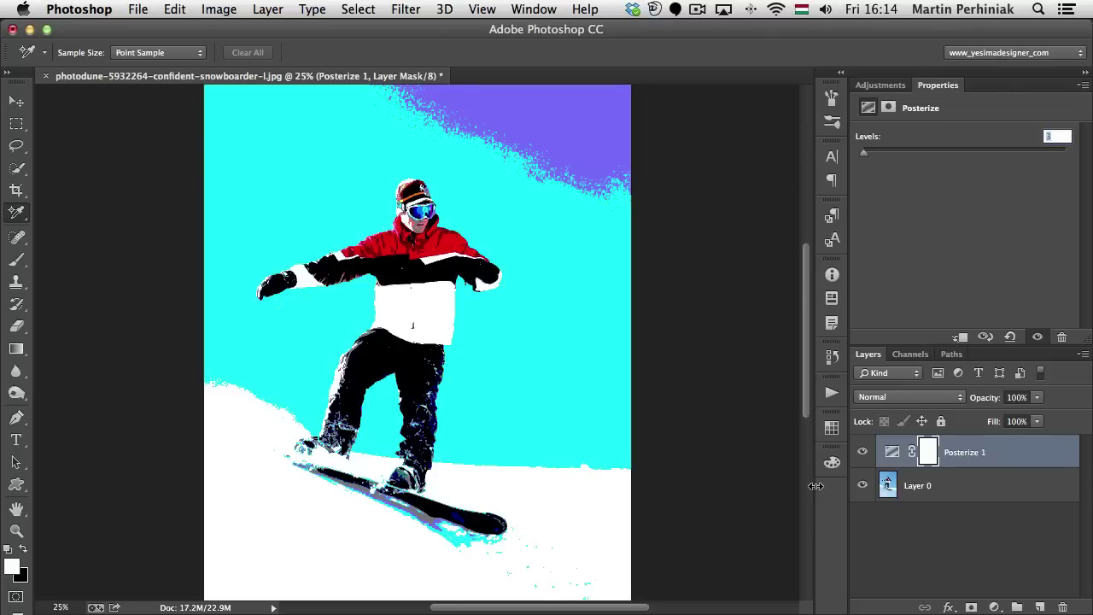
Add a new layer and select the cyan and purple sky with Color Range.
{"action": "left_click", "coordinate": [1039, 606]}
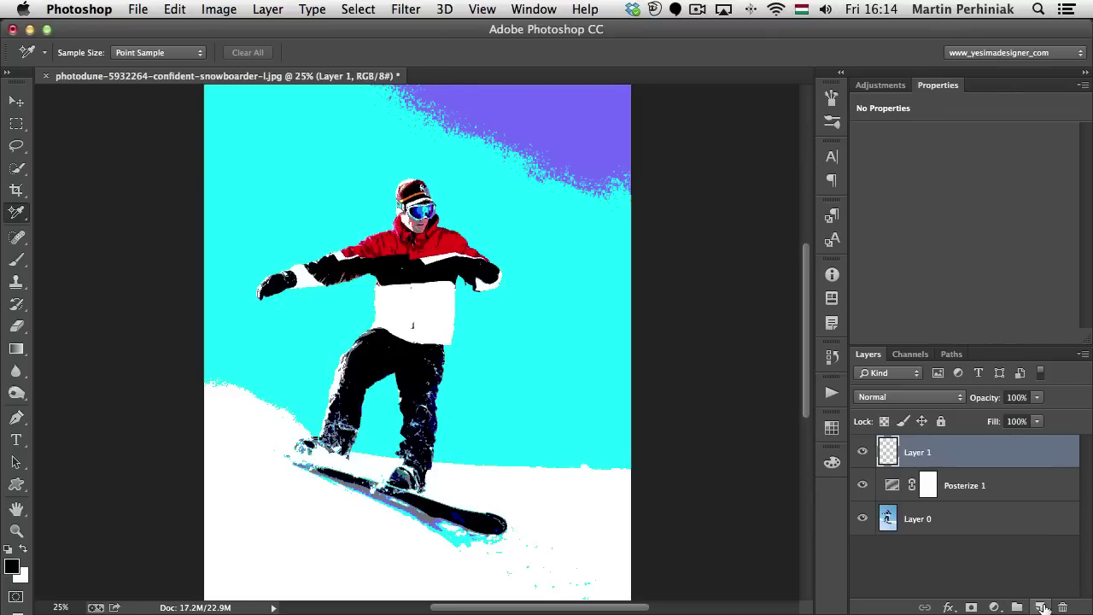
{"action": "left_click", "coordinate": [356, 10]}
{"action": "left_click", "coordinate": [392, 179]}
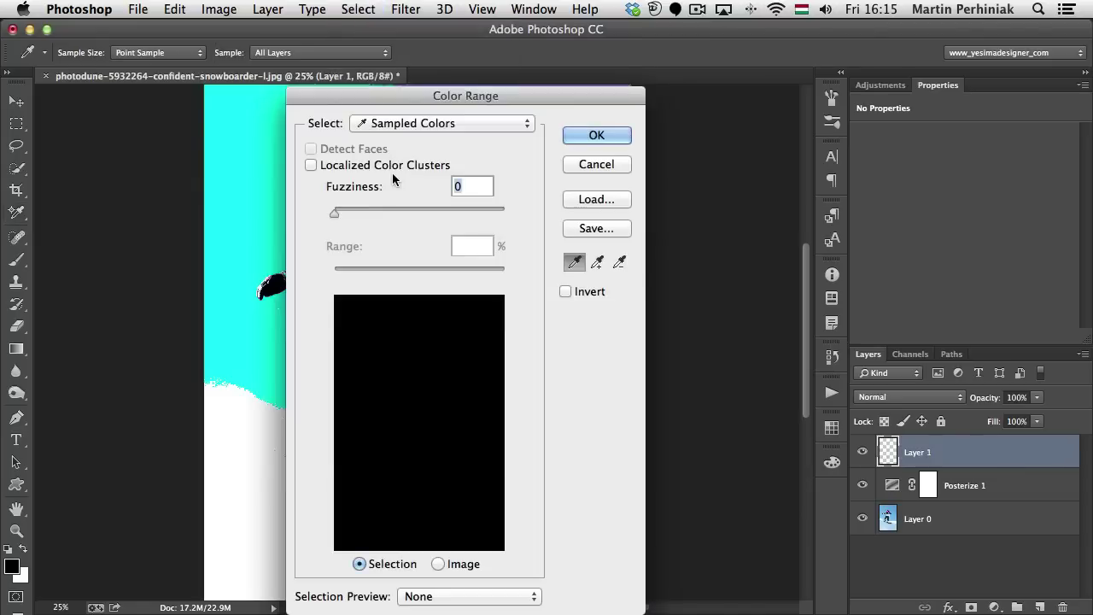
{"action": "left_click_drag", "start_coordinate": [392, 95], "coordinate": [722, 84]}
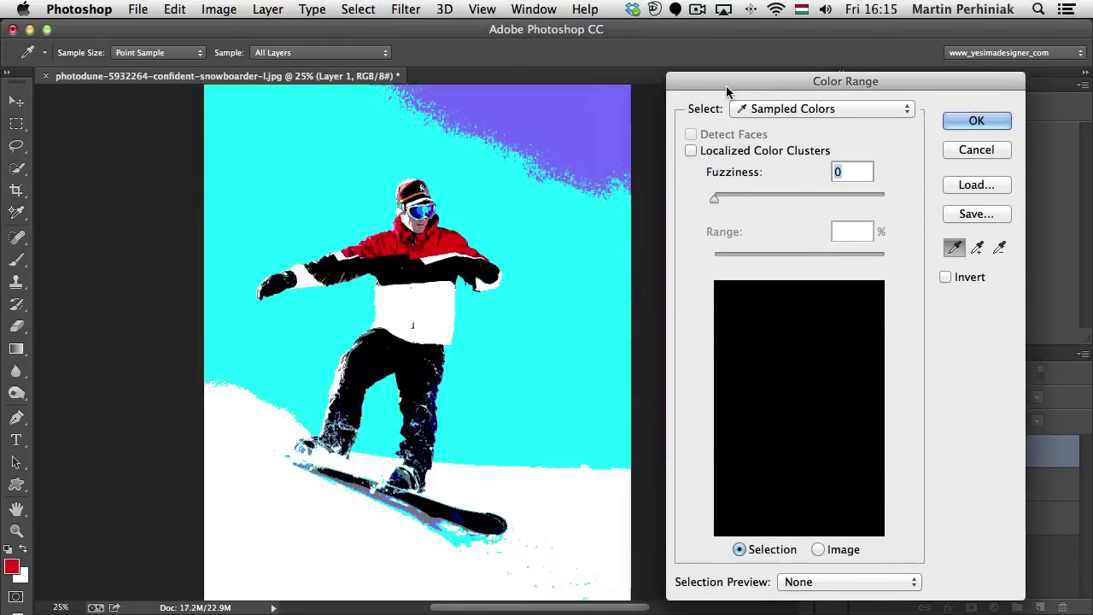
{"action": "left_click", "coordinate": [446, 245]}
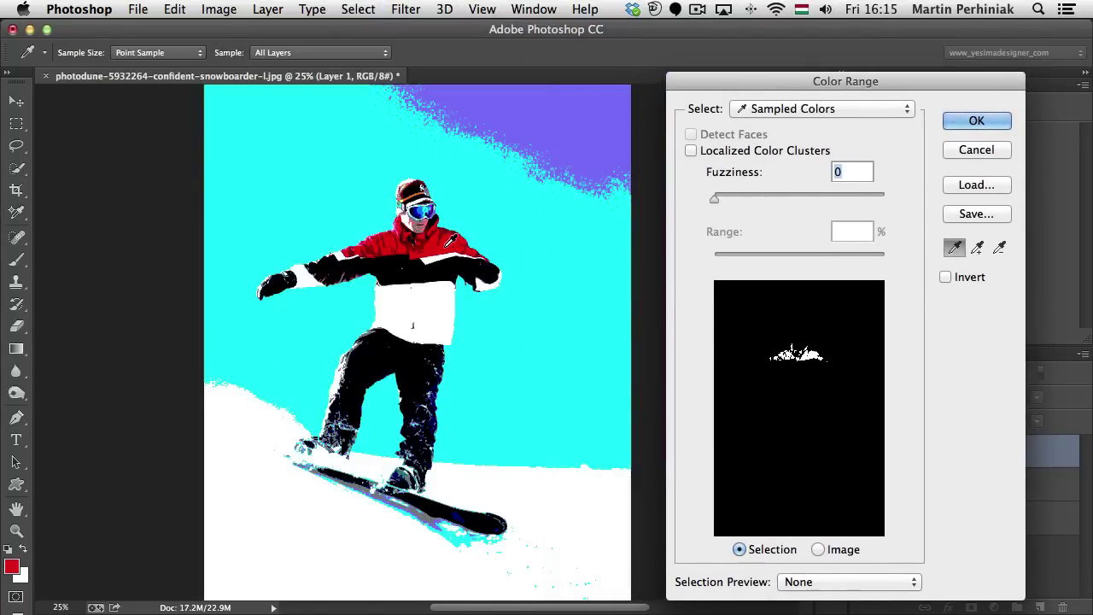
{"action": "left_click", "coordinate": [591, 323]}
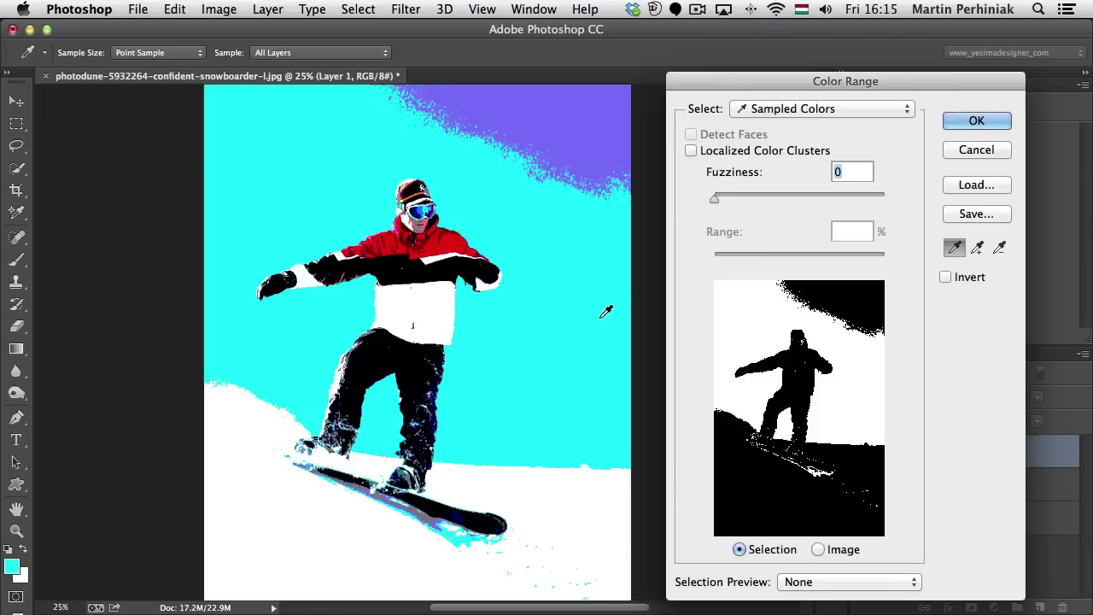
{"action": "left_click", "coordinate": [564, 138]}
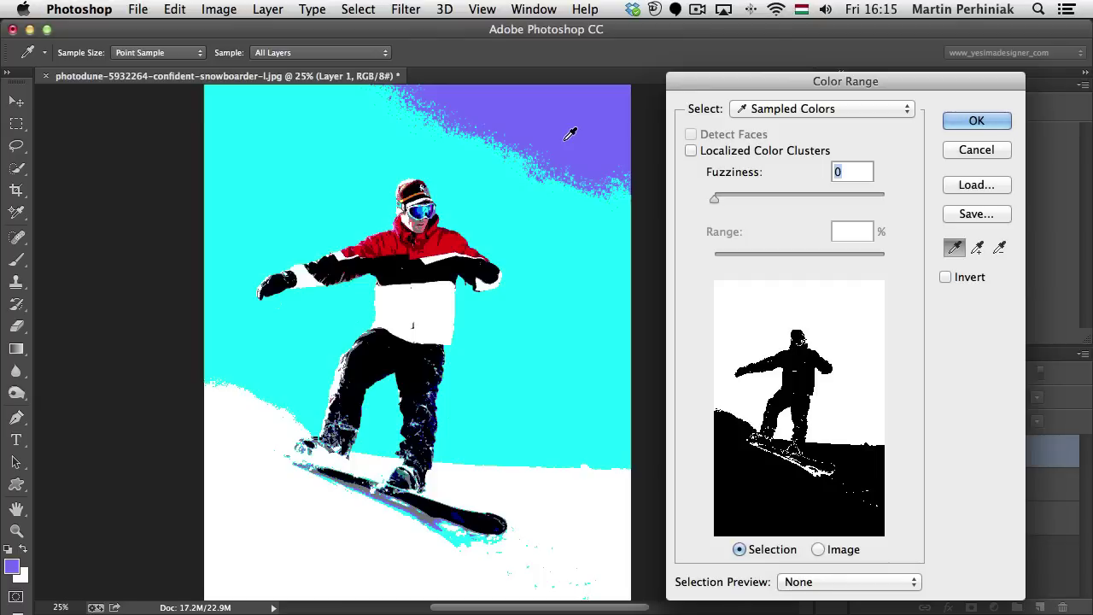
{"action": "left_click", "coordinate": [981, 122]}
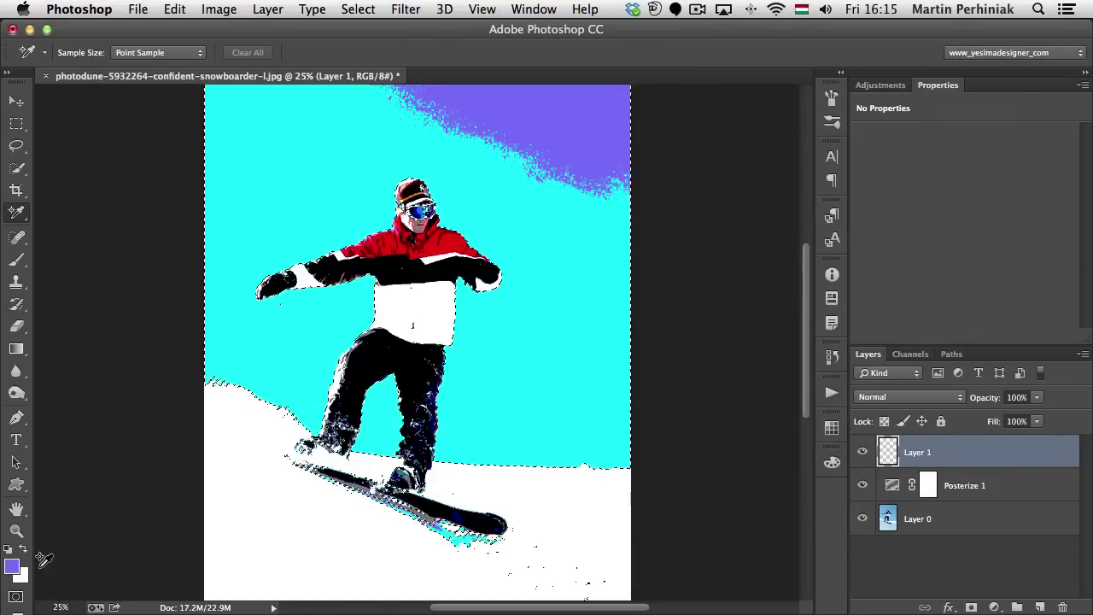
Set the foreground to red c50000, fill the sky selection, and deselect.
{"action": "key", "text": "i"}
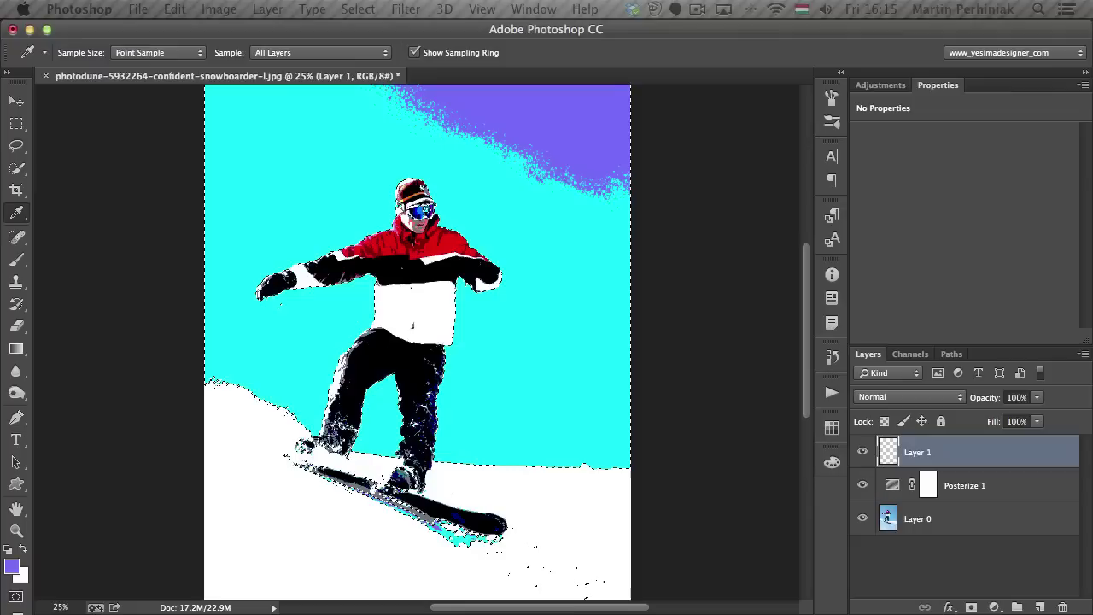
{"action": "left_click", "coordinate": [12, 566]}
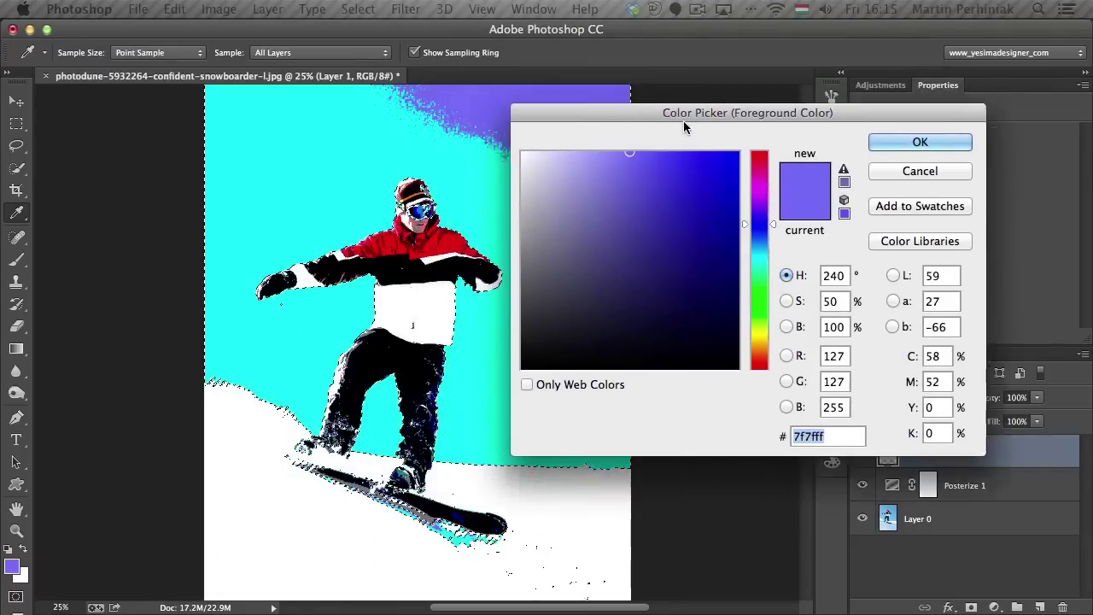
{"action": "left_click", "coordinate": [797, 160]}
{"action": "left_click", "coordinate": [774, 209]}
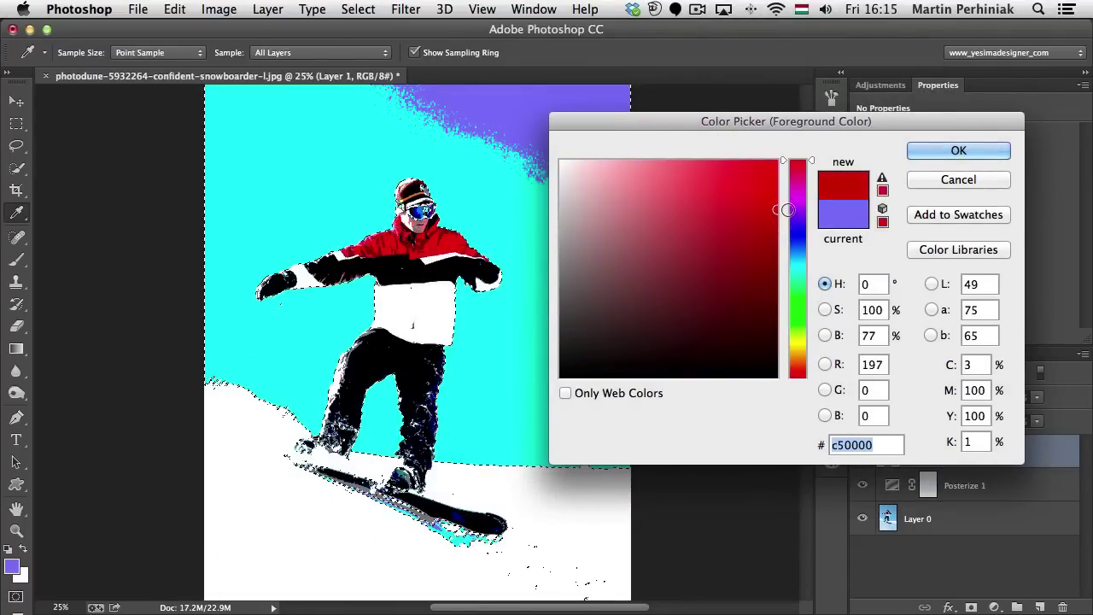
{"action": "left_click", "coordinate": [958, 151]}
{"action": "key", "text": "alt+BackSpace"}
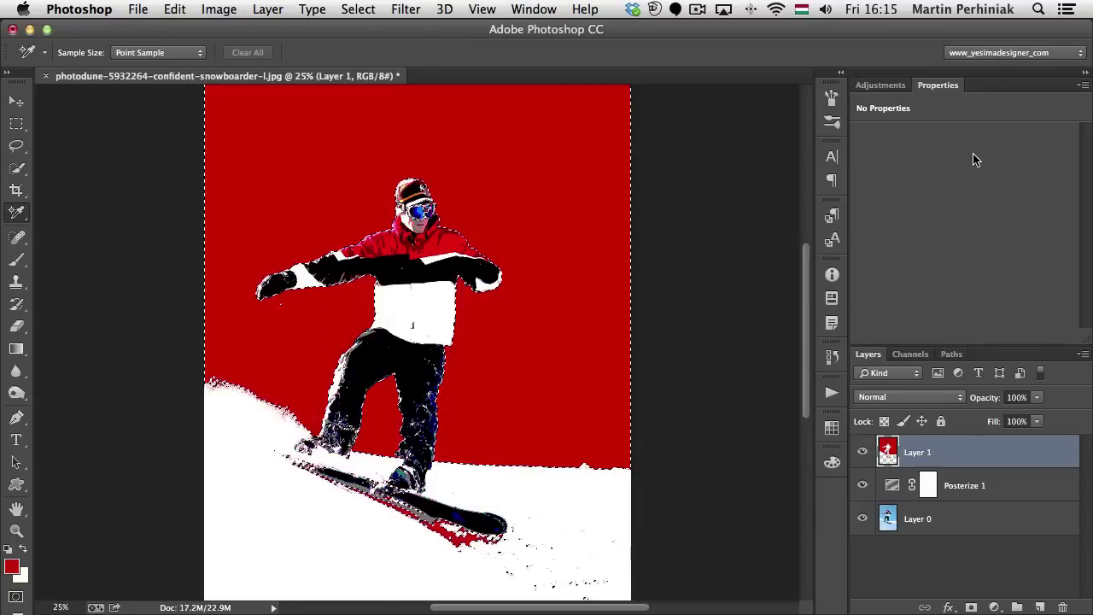
{"action": "key", "text": "super+d"}
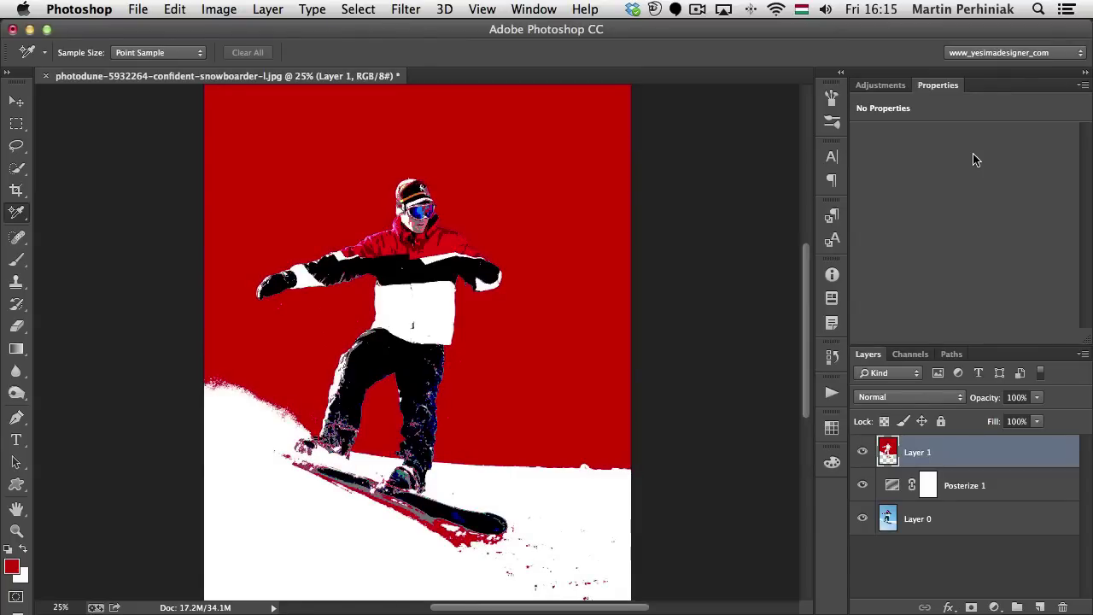
Create a new Layer 2 and select the white areas by sampling the jacket in Color Range.
{"action": "key", "text": "super+j"}
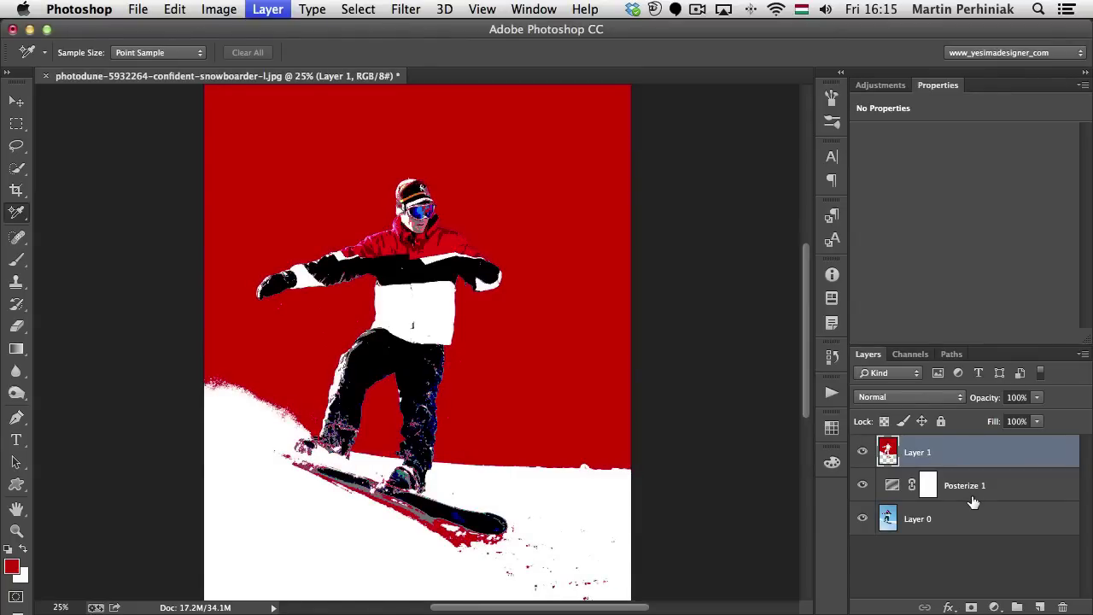
{"action": "key", "text": "super+z"}
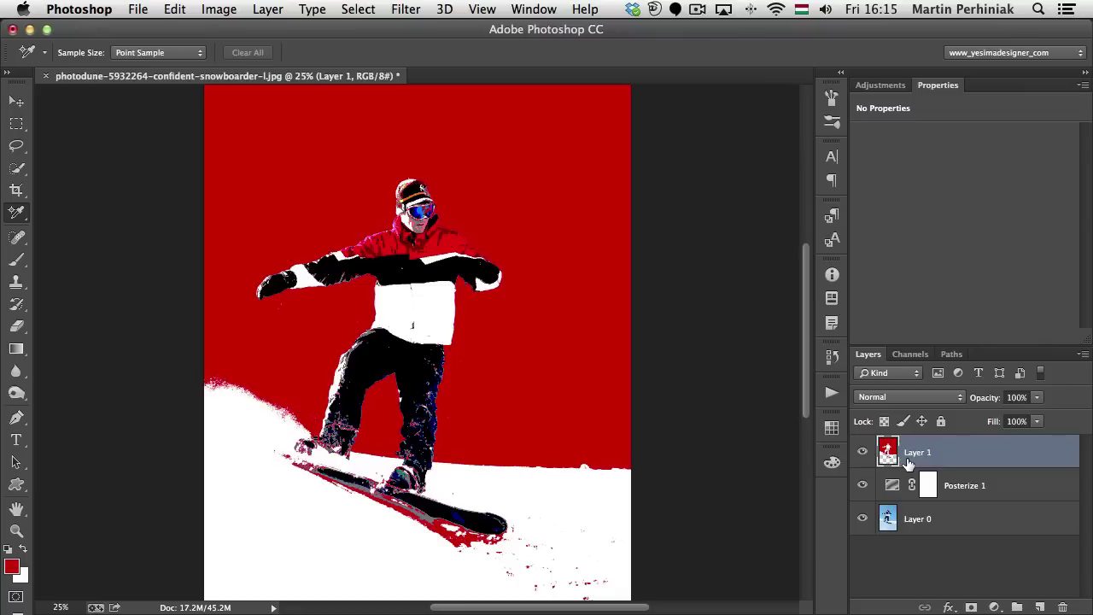
{"action": "key", "text": "super+shift+n"}
{"action": "key", "text": "Return"}
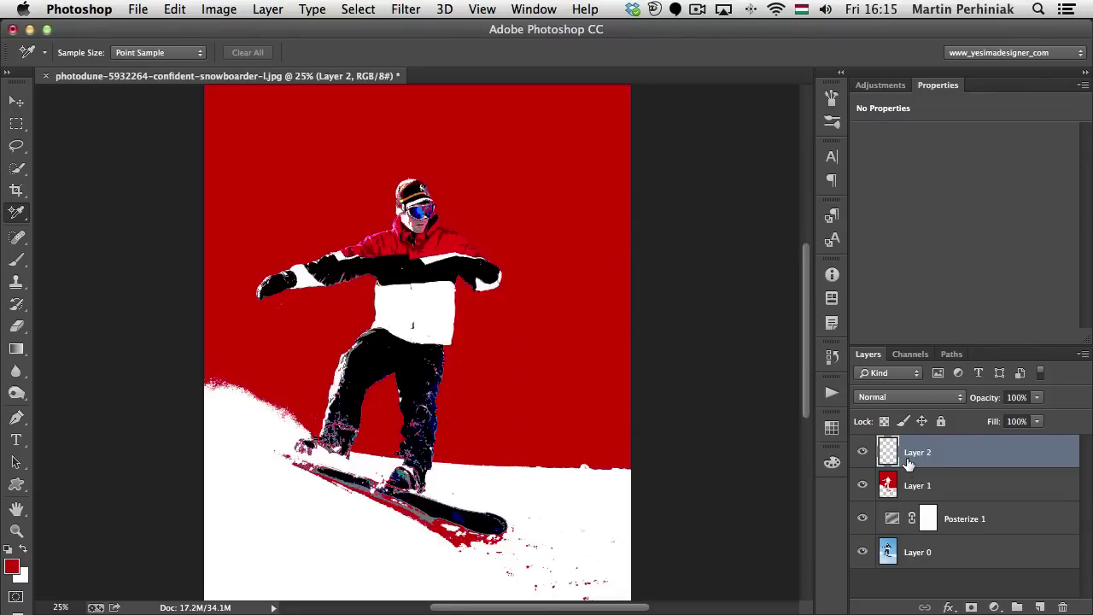
{"action": "key", "text": "super+alt+shift+c"}
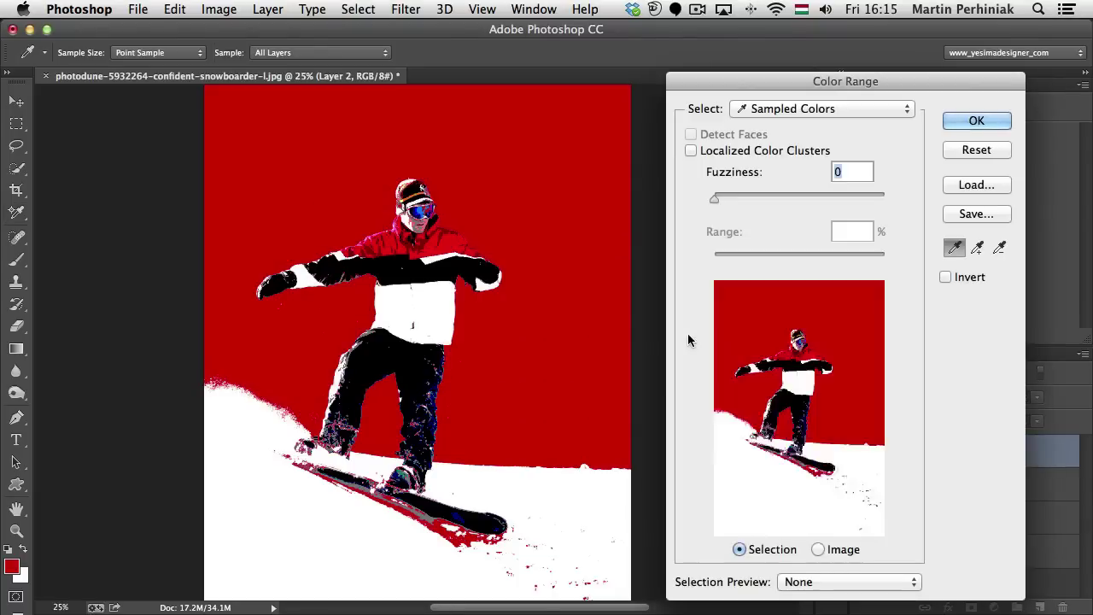
{"action": "left_click", "coordinate": [438, 318]}
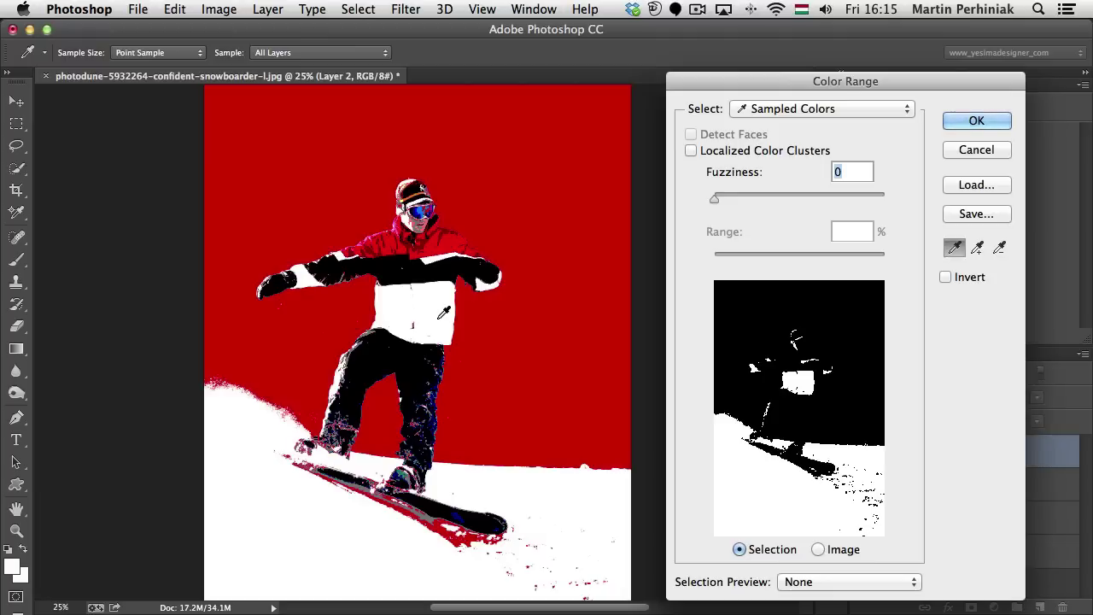
{"action": "left_click", "coordinate": [971, 122]}
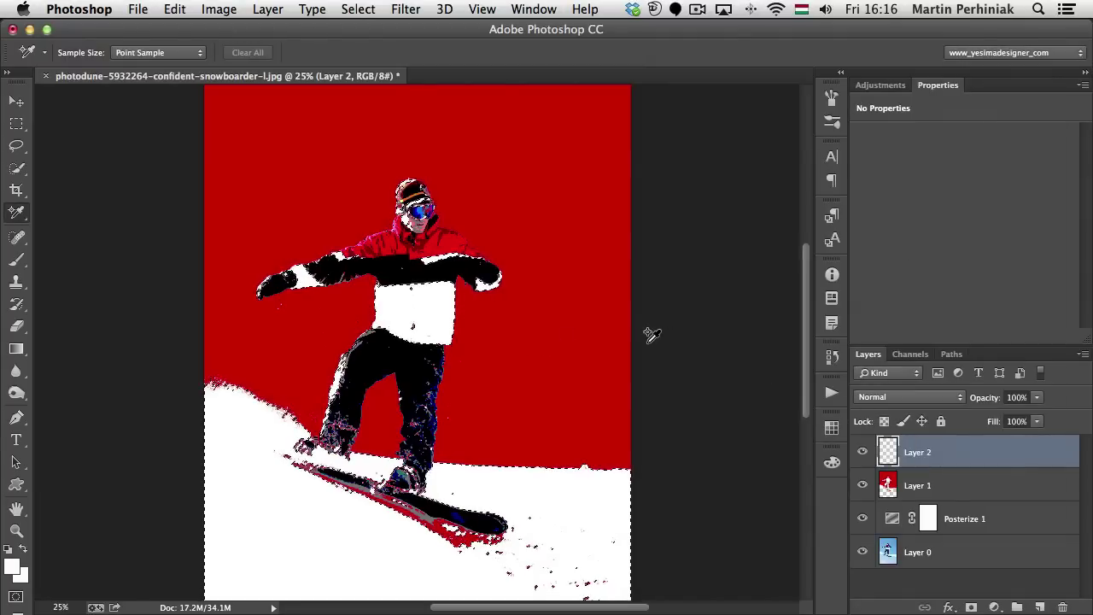
Fill the white selection with light blue 91b6e9 and deselect.
{"action": "left_click", "coordinate": [11, 566]}
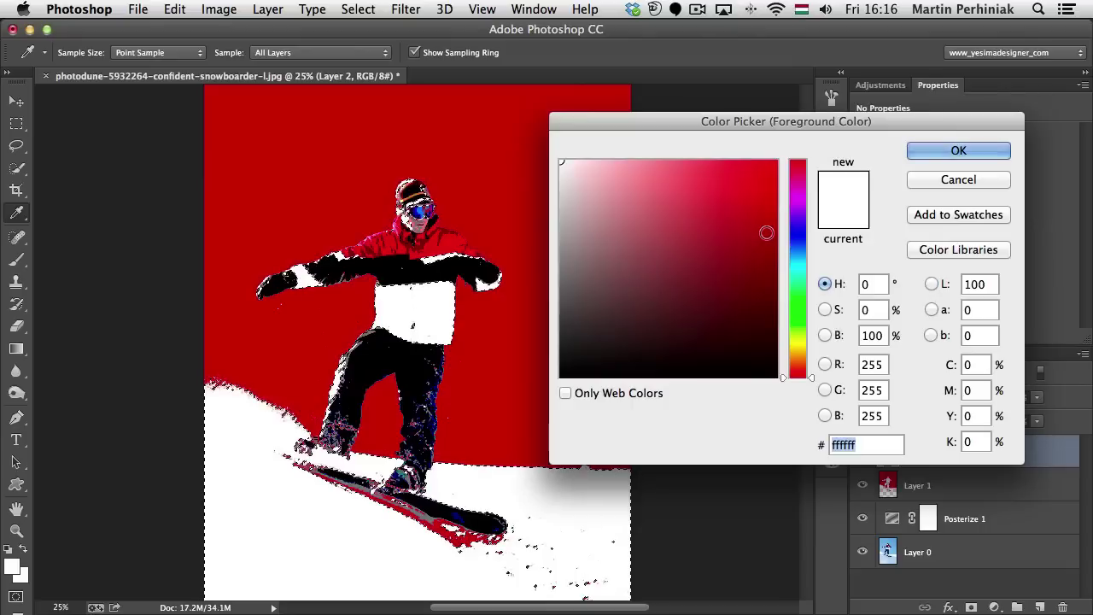
{"action": "left_click", "coordinate": [797, 247]}
{"action": "left_click_drag", "start_coordinate": [613, 165], "coordinate": [652, 184]}
{"action": "left_click", "coordinate": [957, 150]}
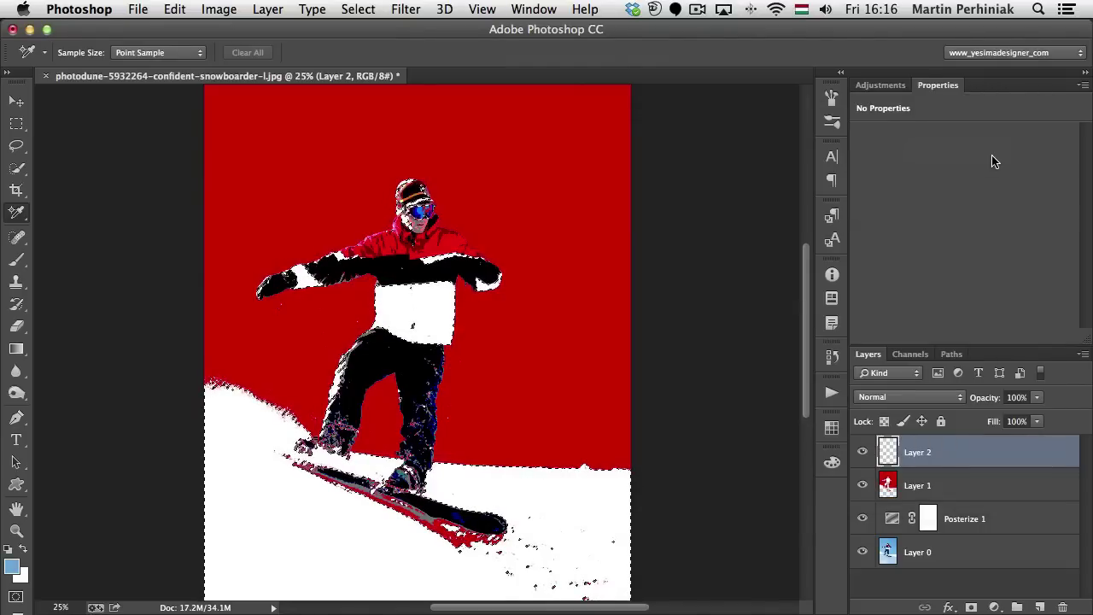
{"action": "key", "text": "alt+BackSpace"}
{"action": "key", "text": "super+d"}
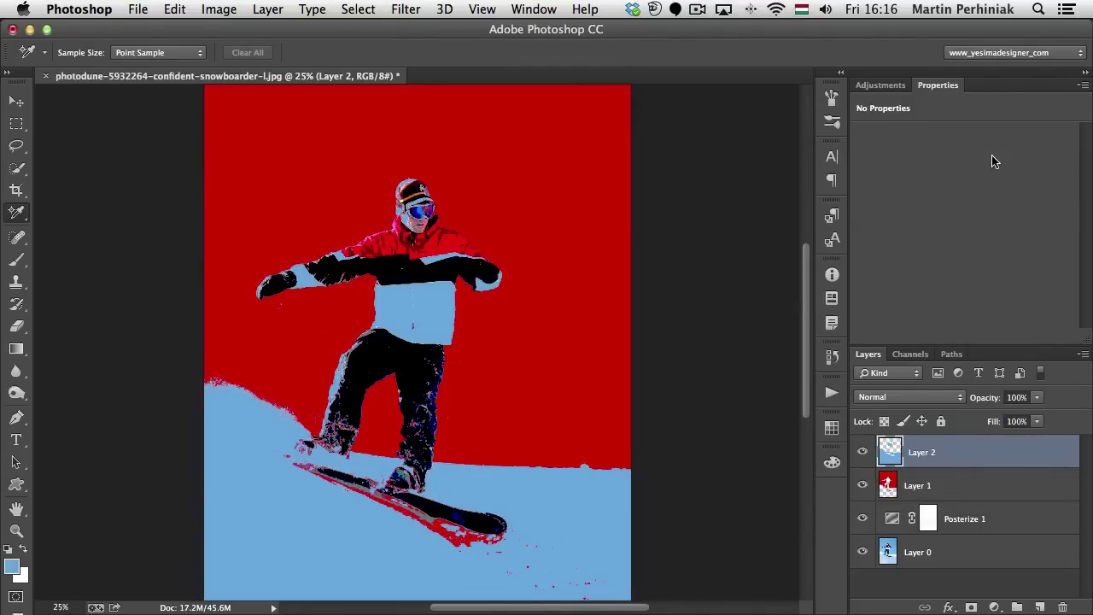
Lock transparent pixels on Layer 2 and Layer 1, then make Layer 2 active.
{"action": "left_click", "coordinate": [883, 422]}
{"action": "left_click", "coordinate": [903, 485]}
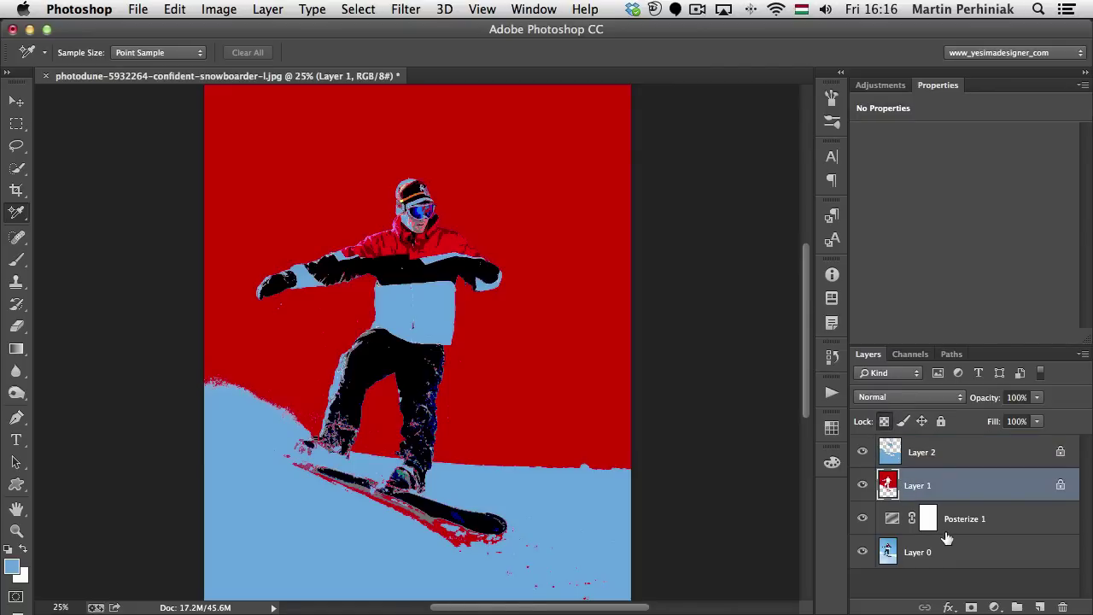
{"action": "left_click", "coordinate": [12, 567]}
{"action": "left_click", "coordinate": [958, 179]}
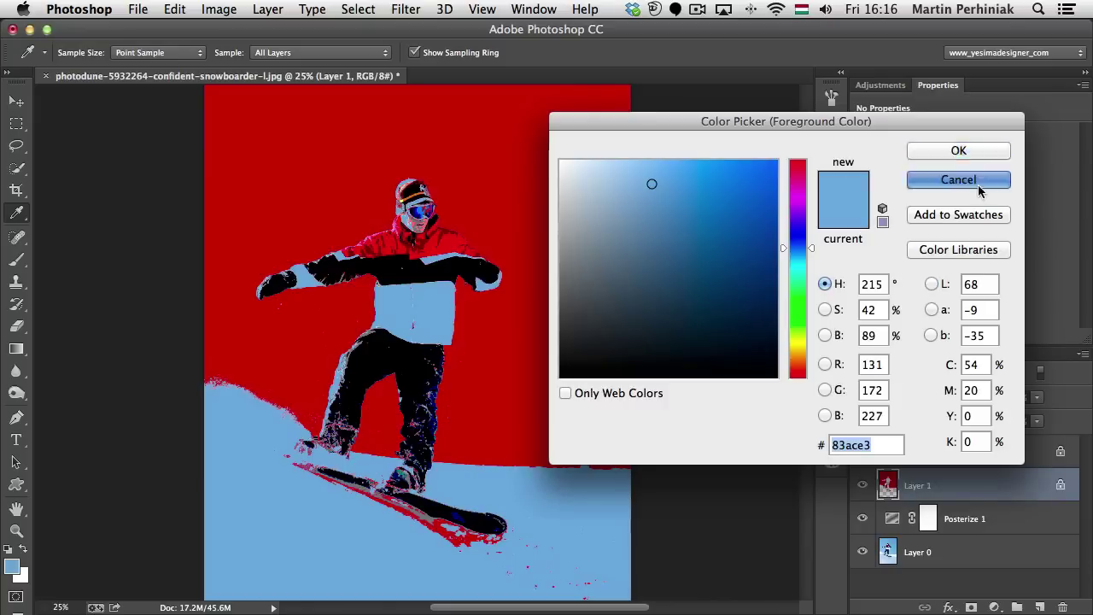
{"action": "left_click", "coordinate": [928, 452]}
Fill Layer 2's light-blue snow and jacket areas with magenta e383d7.
{"action": "left_click", "coordinate": [12, 567]}
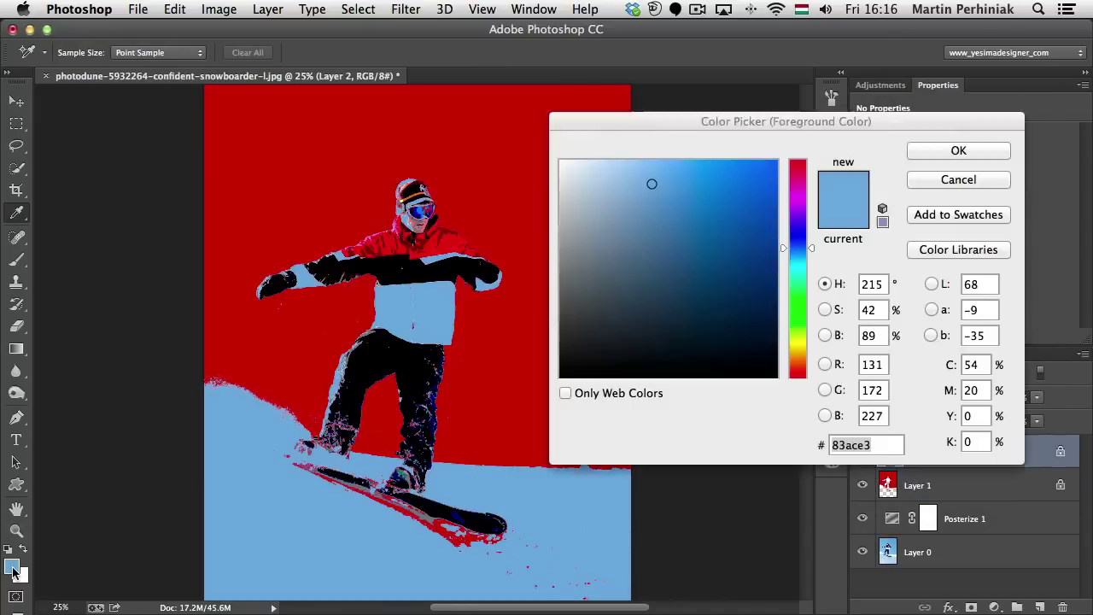
{"action": "left_click", "coordinate": [798, 191]}
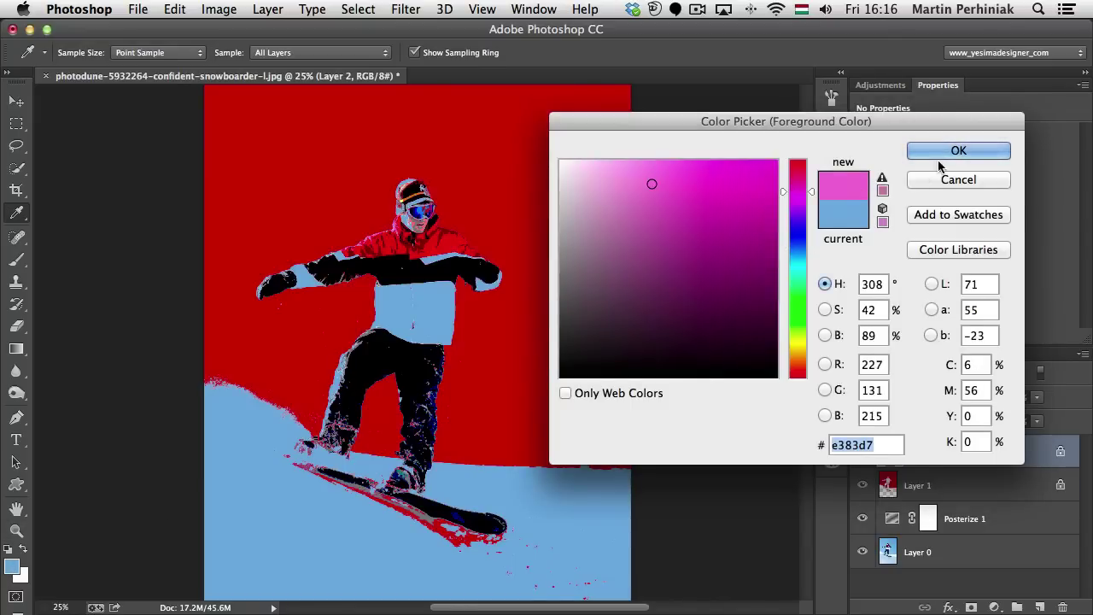
{"action": "left_click", "coordinate": [776, 195]}
{"action": "left_click", "coordinate": [930, 152]}
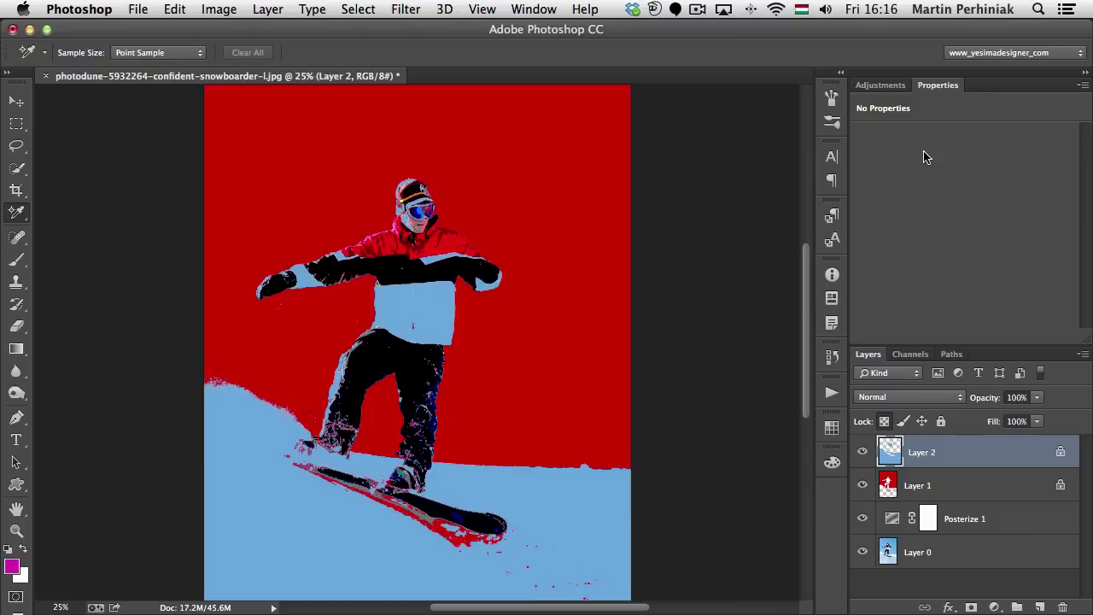
{"action": "key", "text": "alt+BackSpace"}
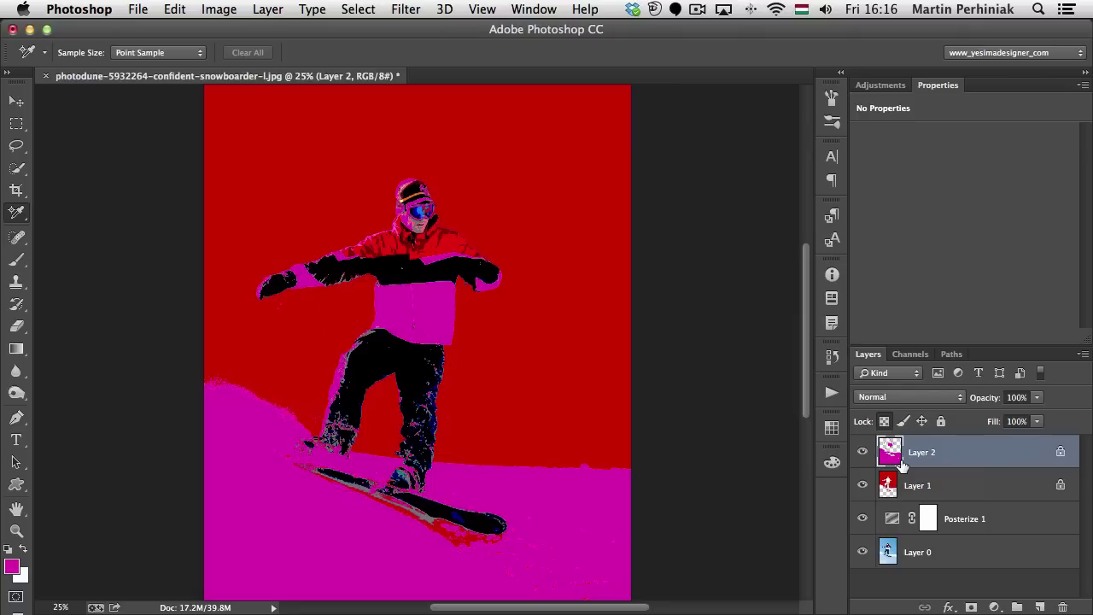
Apply Hue/Saturation to Layer 2 at Hue +82 and Saturation +38, turning snow and jacket orange.
{"action": "left_click_drag", "start_coordinate": [901, 464], "coordinate": [902, 463]}
{"action": "key", "text": "super+u"}
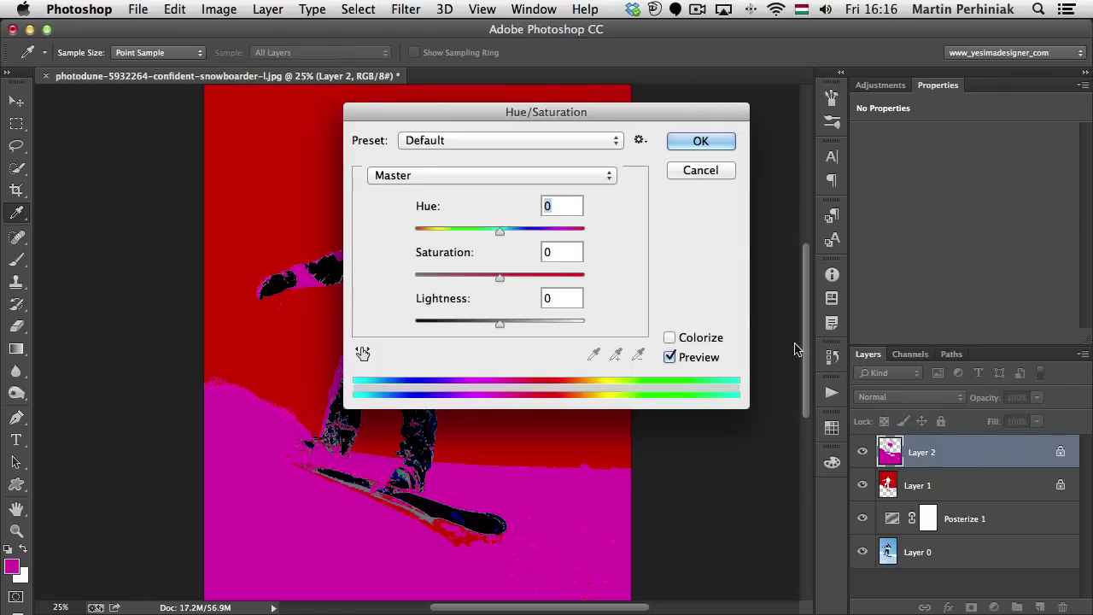
{"action": "left_click_drag", "start_coordinate": [538, 129], "coordinate": [875, 150]}
{"action": "left_click_drag", "start_coordinate": [837, 248], "coordinate": [887, 250]}
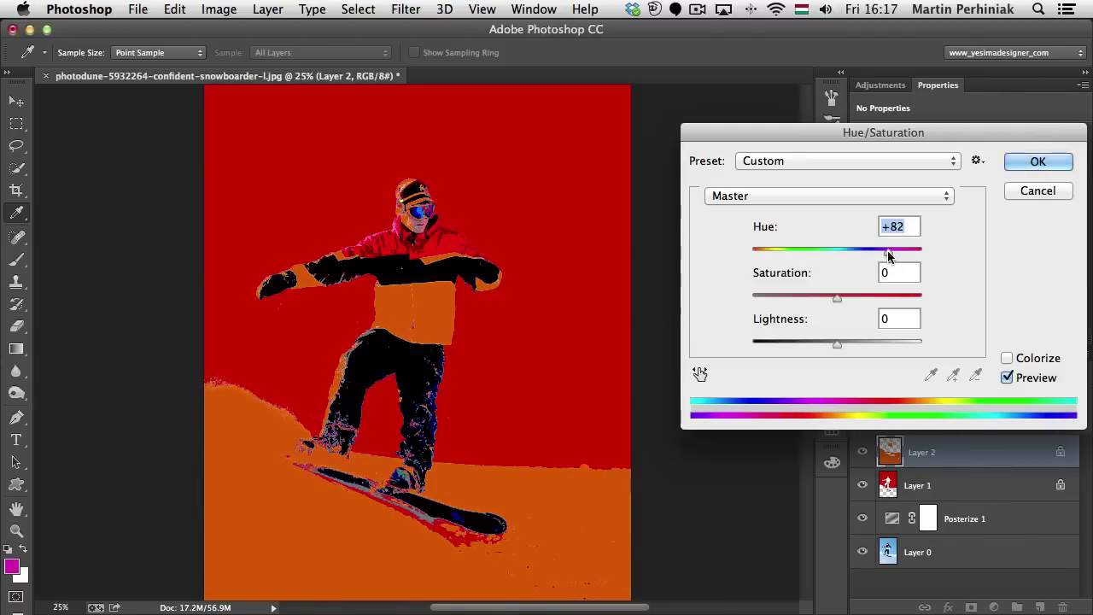
{"action": "left_click_drag", "start_coordinate": [841, 298], "coordinate": [869, 299]}
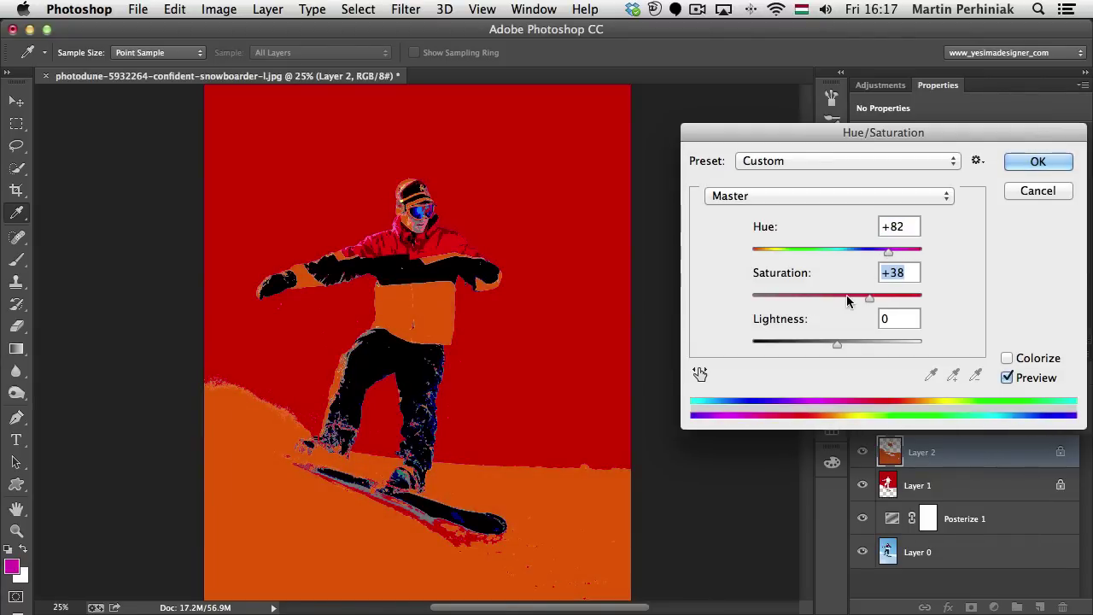
{"action": "left_click", "coordinate": [1025, 167]}
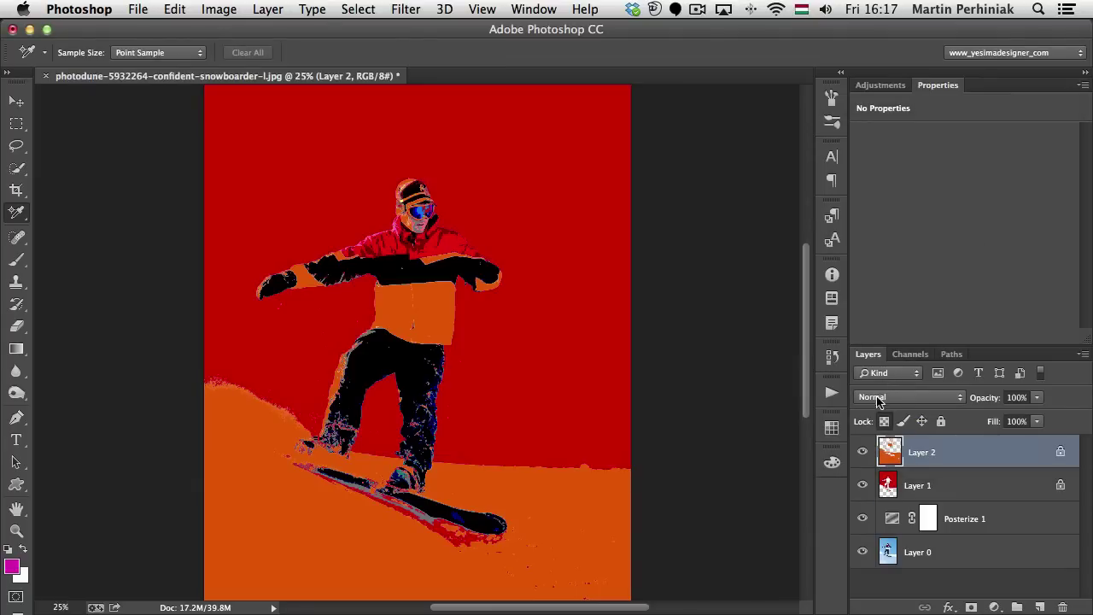
Create Layer 3 and use Color Range, sampling the black jacket, to select all dark areas.
{"action": "key", "text": "super+shift+n"}
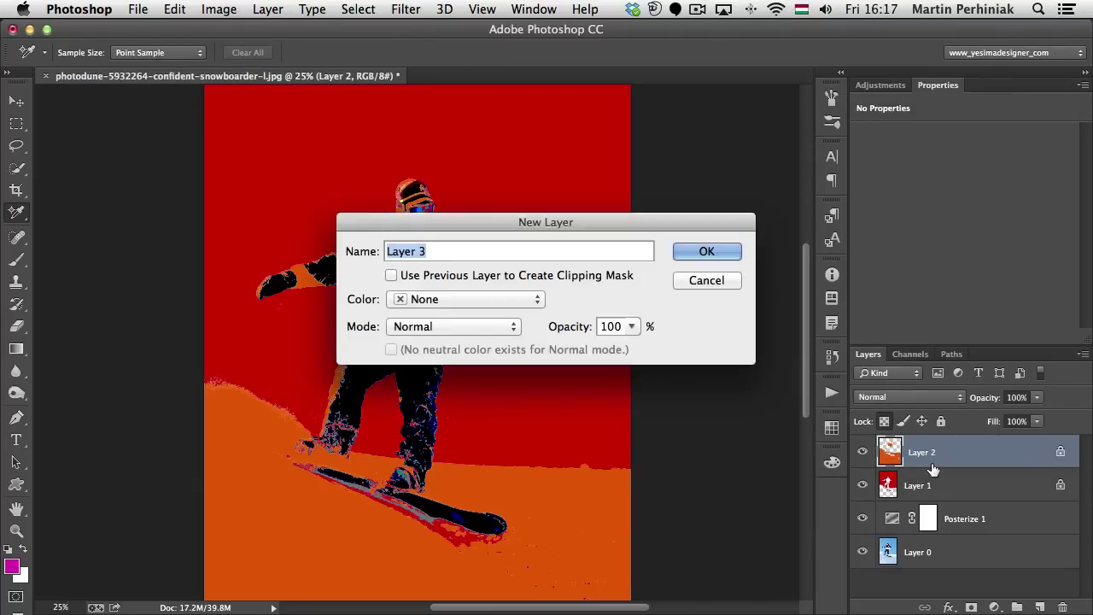
{"action": "key", "text": "Return"}
{"action": "key", "text": "super+alt+shift+c"}
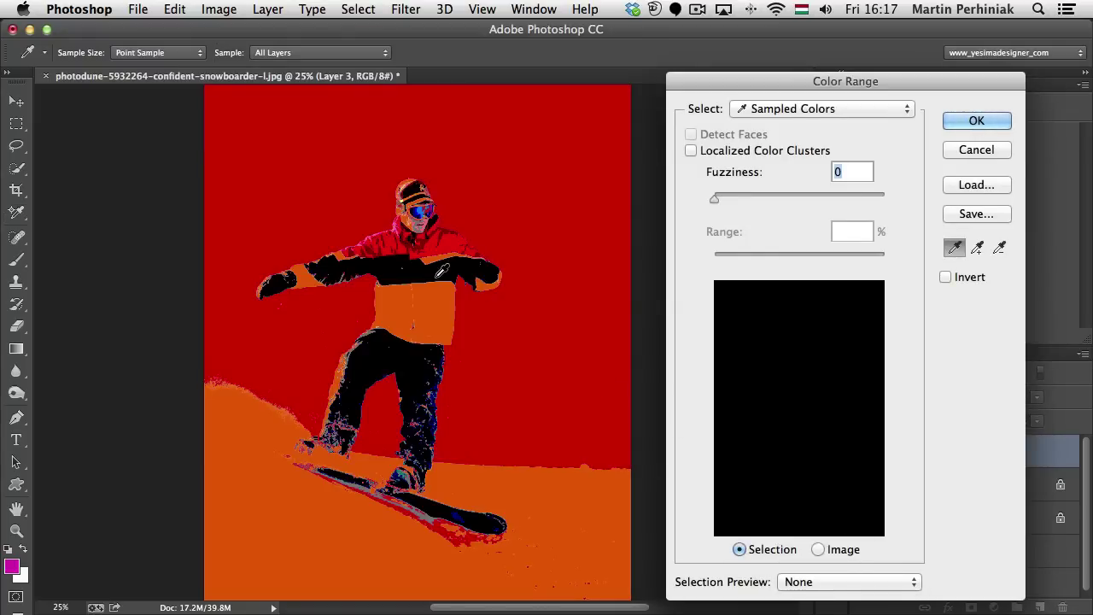
{"action": "left_click", "coordinate": [437, 270]}
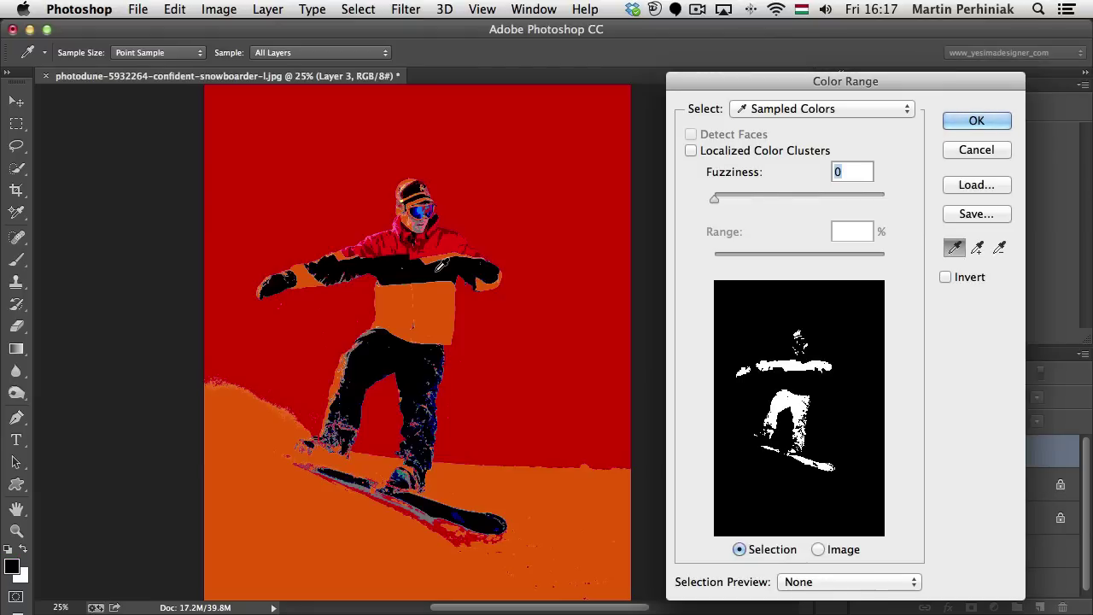
{"action": "left_click", "coordinate": [976, 121]}
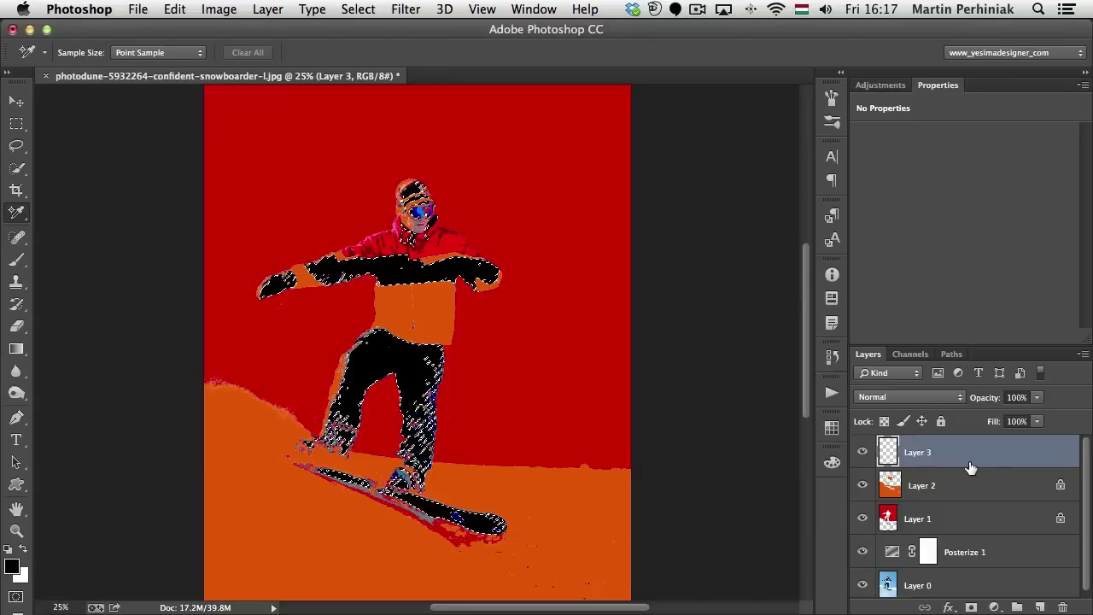
Fill the selection white, then fill Layer 3 dark red 5a0202 with transparency locked.
{"action": "key", "text": "super+BackSpace"}
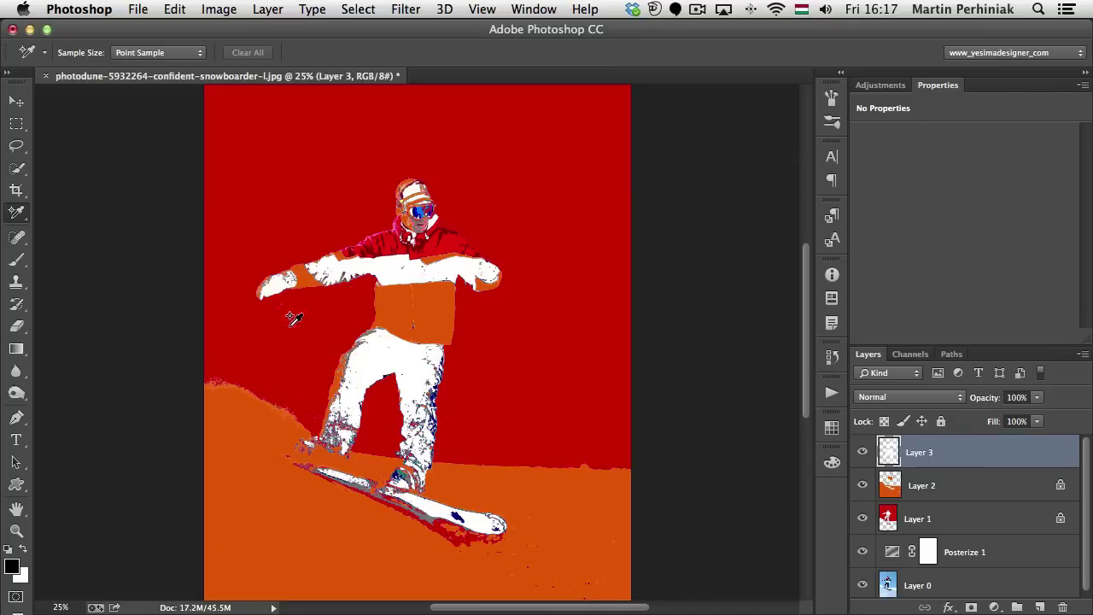
{"action": "left_click", "coordinate": [16, 212]}
{"action": "left_click", "coordinate": [85, 213]}
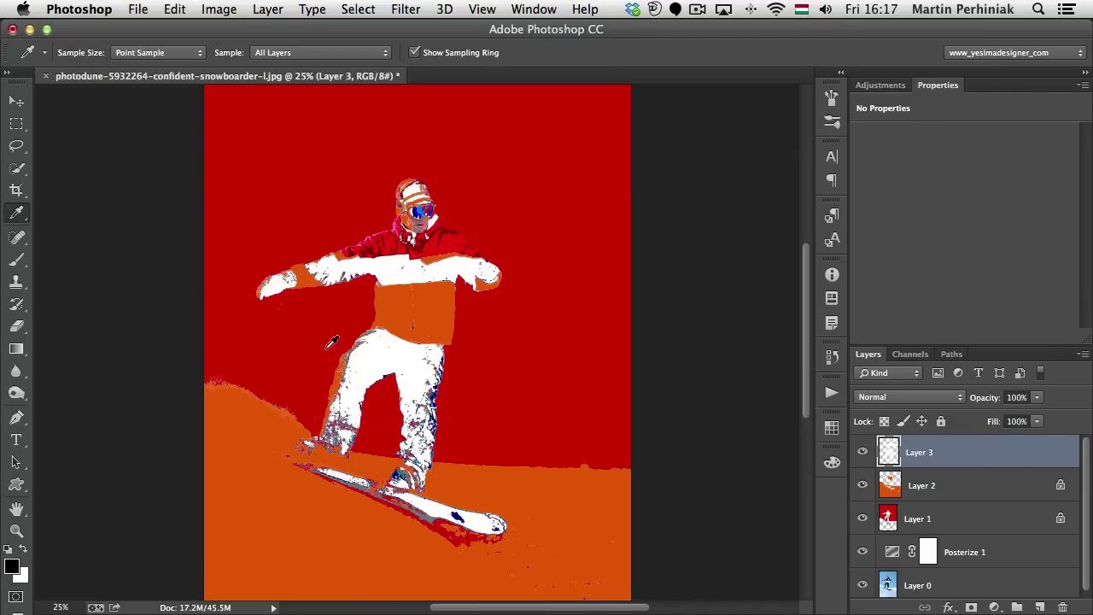
{"action": "left_click", "coordinate": [298, 334], "text": "alt"}
{"action": "left_click", "coordinate": [26, 577]}
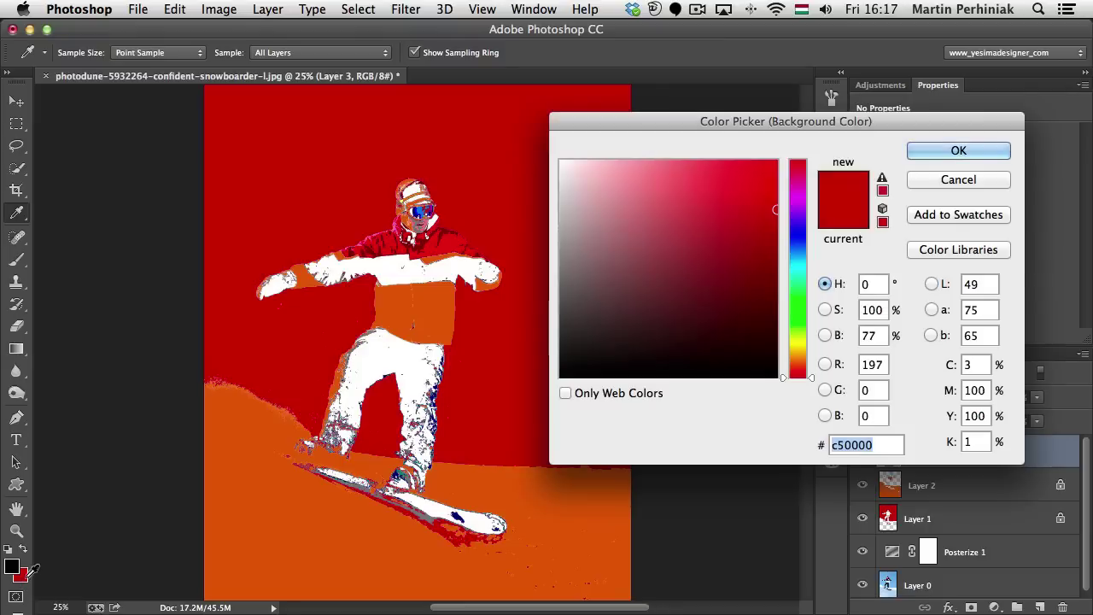
{"action": "left_click", "coordinate": [772, 301]}
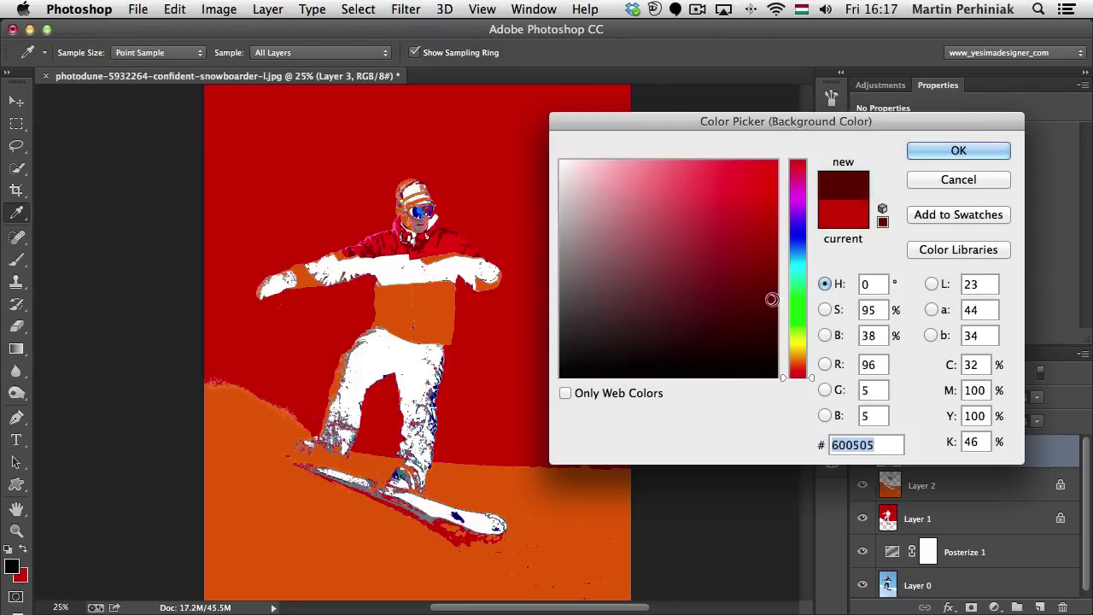
{"action": "left_click", "coordinate": [1005, 150]}
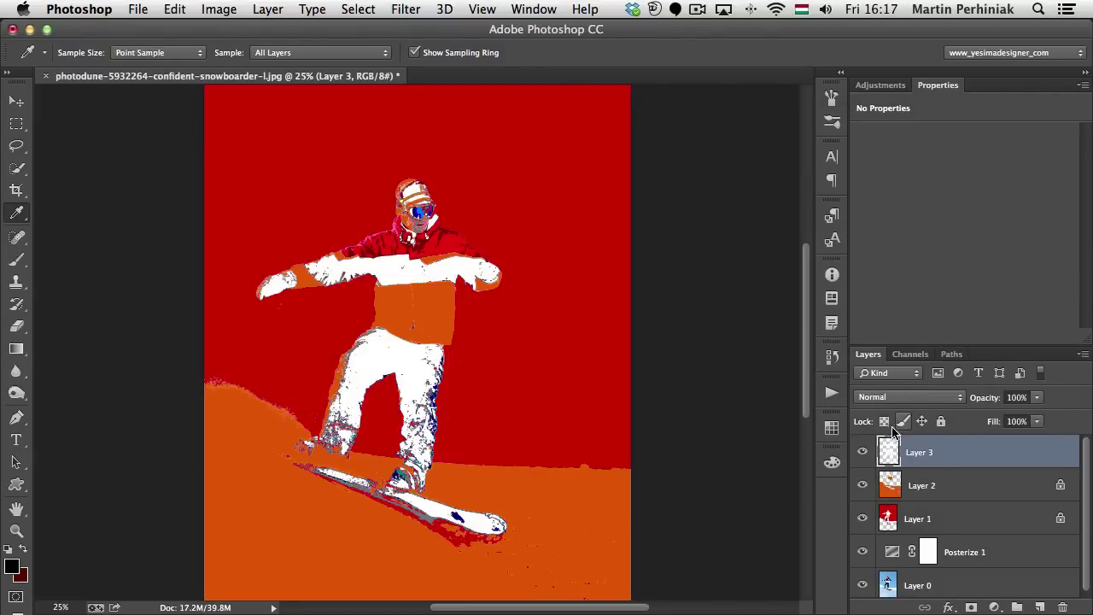
{"action": "left_click", "coordinate": [884, 421]}
{"action": "key", "text": "super+BackSpace"}
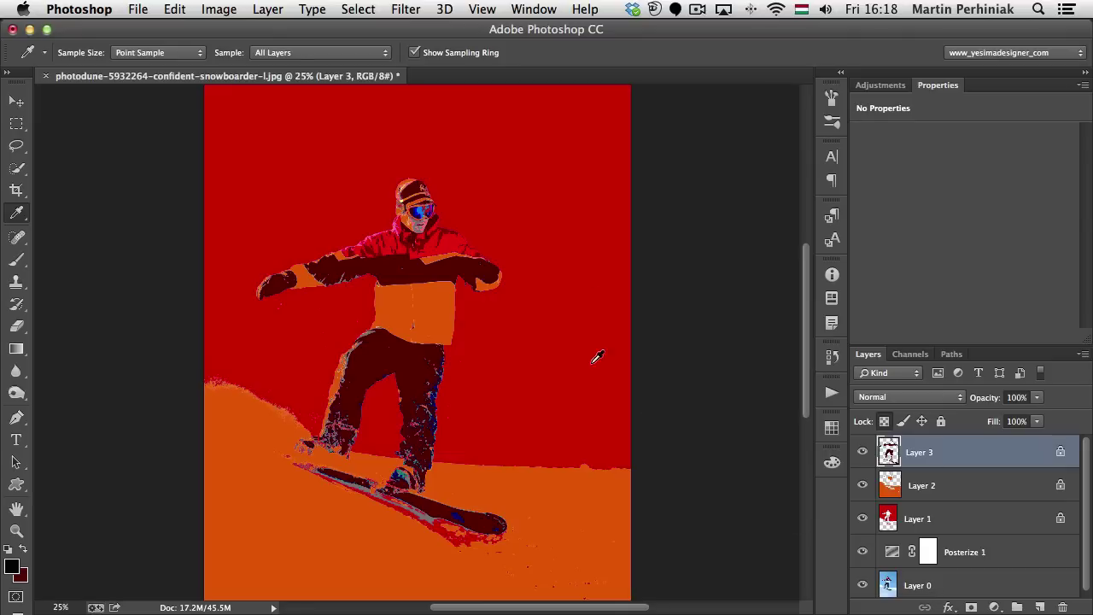
{"action": "left_click_drag", "start_coordinate": [407, 216], "coordinate": [448, 227]}
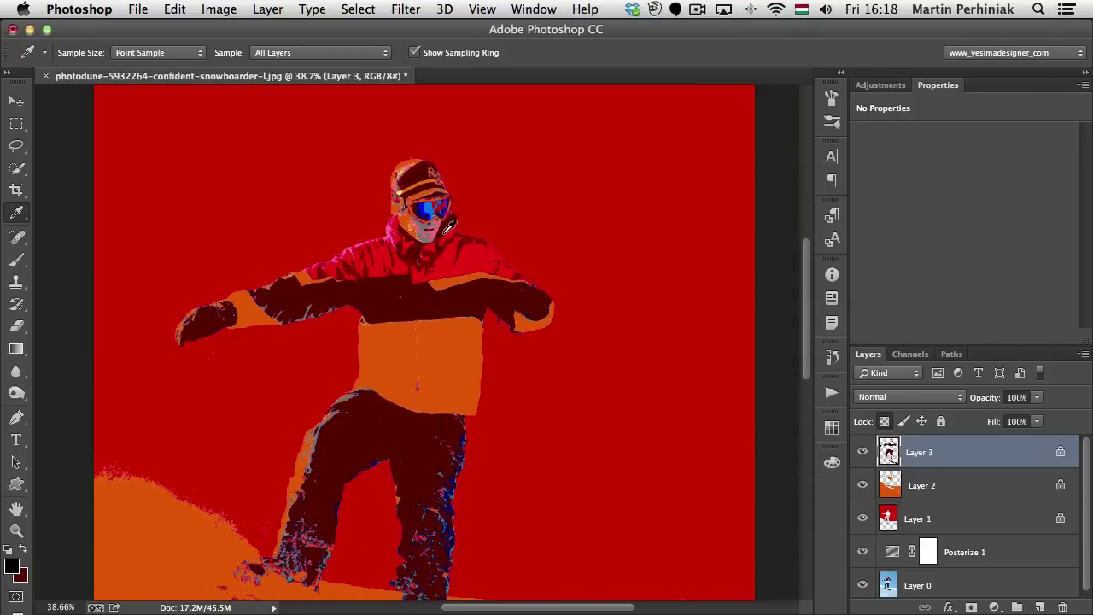
{"action": "left_click_drag", "start_coordinate": [279, 317], "coordinate": [360, 300]}
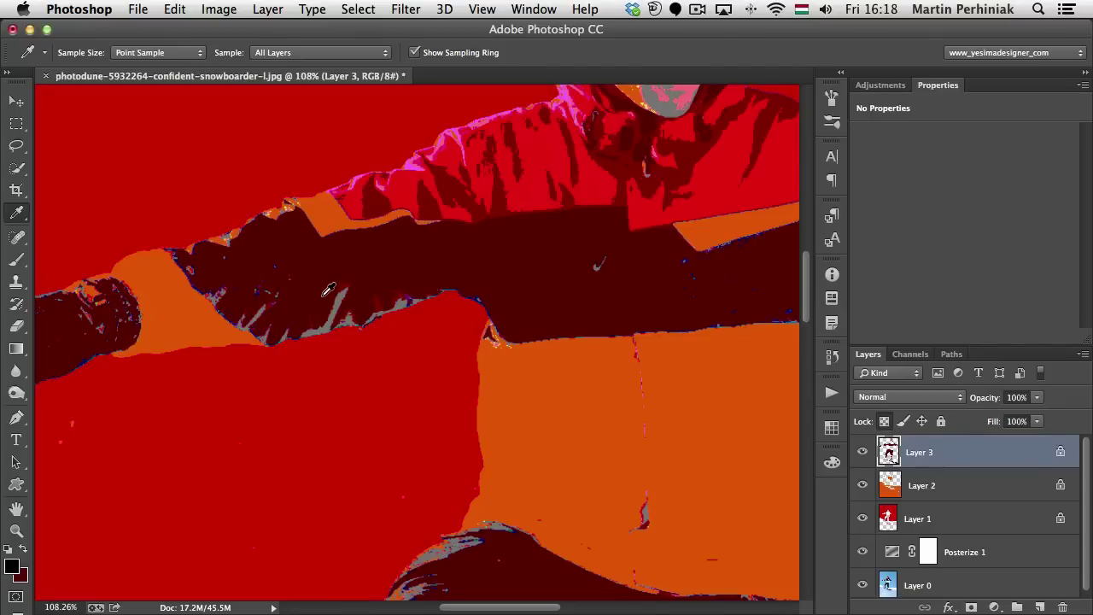
{"action": "key", "text": "super+minus"}
{"action": "key", "text": "super+minus"}
{"action": "key", "text": "super+minus"}
{"action": "key", "text": "super+minus"}
{"action": "key", "text": "super+minus"}
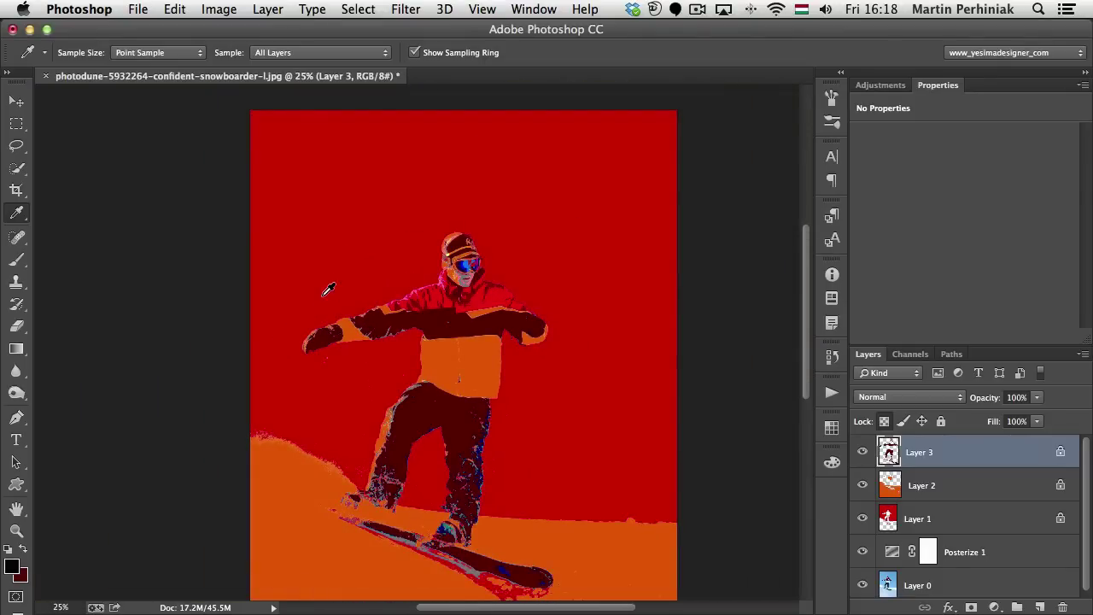
Create Layer 4 beneath Layer 1 and fill it with white.
{"action": "left_click", "coordinate": [941, 517]}
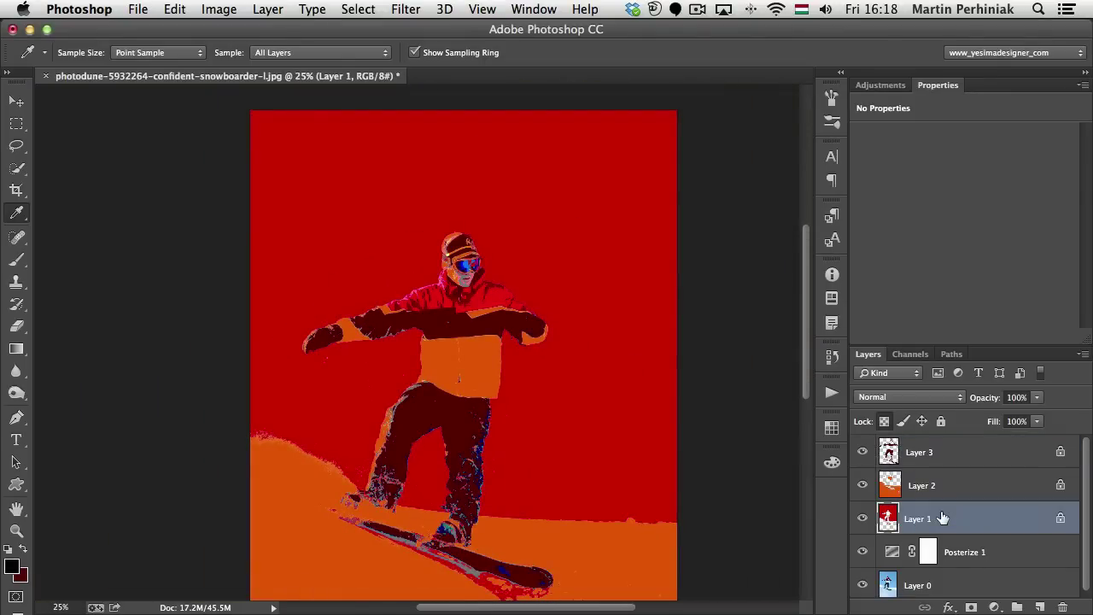
{"action": "left_click", "coordinate": [1039, 607], "text": "alt"}
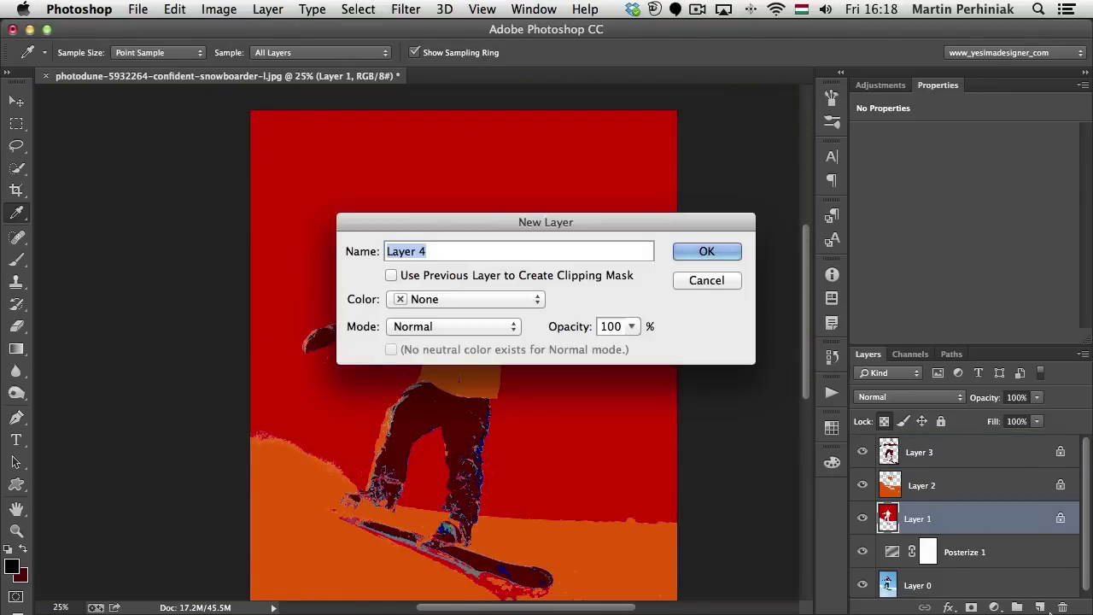
{"action": "key", "text": "Return"}
{"action": "left_click_drag", "start_coordinate": [974, 536], "coordinate": [976, 575]}
{"action": "key", "text": "alt+BackSpace"}
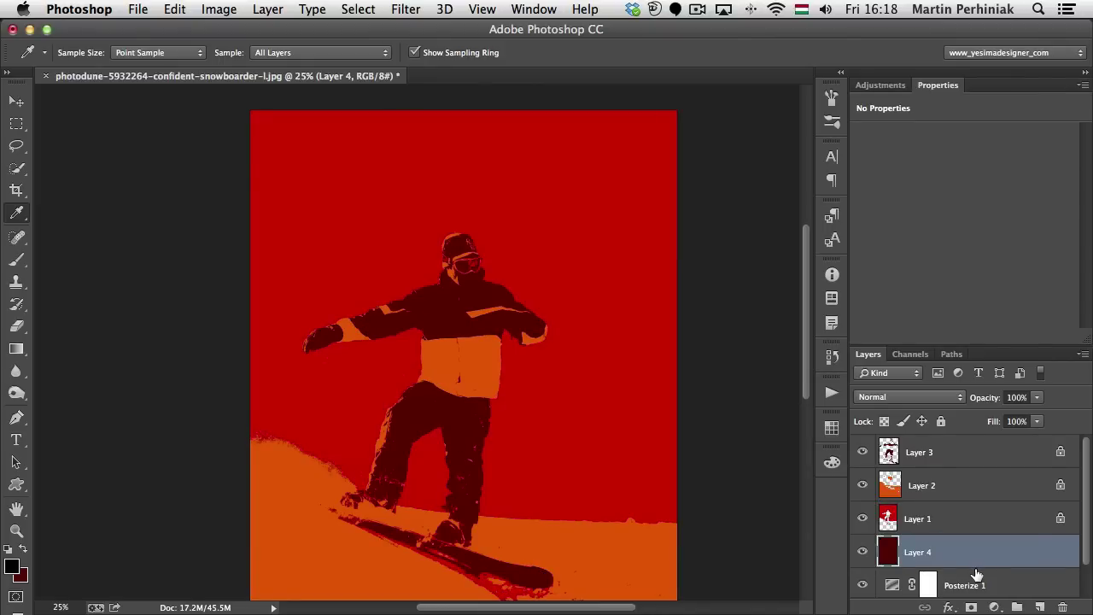
{"action": "key", "text": "d"}
{"action": "key", "text": "ctrl+BackSpace"}
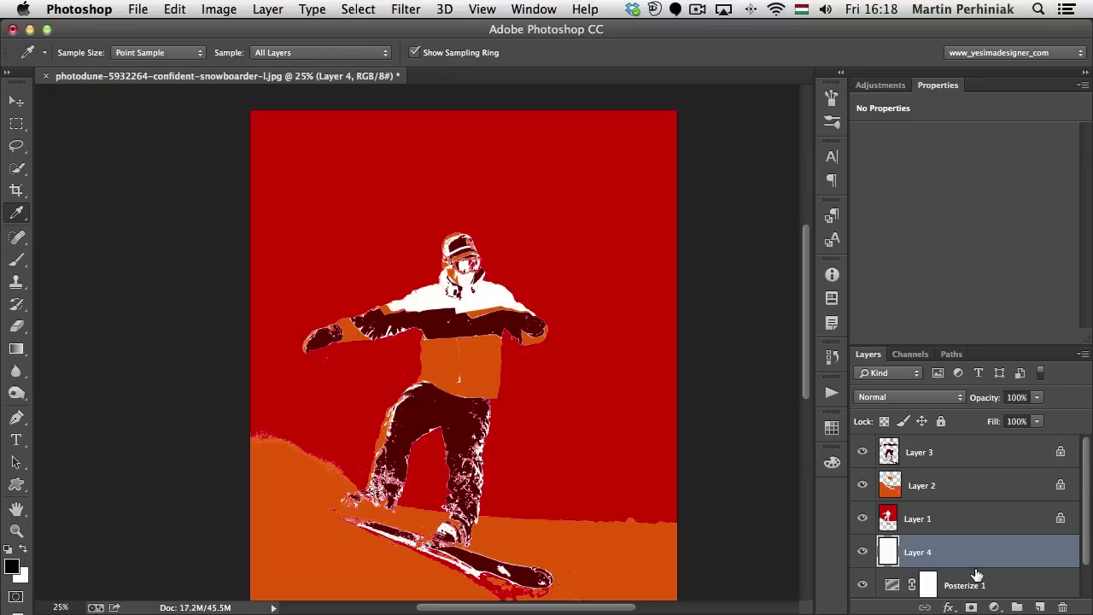
Toggle Layer 4's visibility to compare the highlights, then make Layer 4 active again.
{"action": "left_click", "coordinate": [912, 461]}
{"action": "left_click", "coordinate": [915, 483]}
{"action": "left_click", "coordinate": [928, 519]}
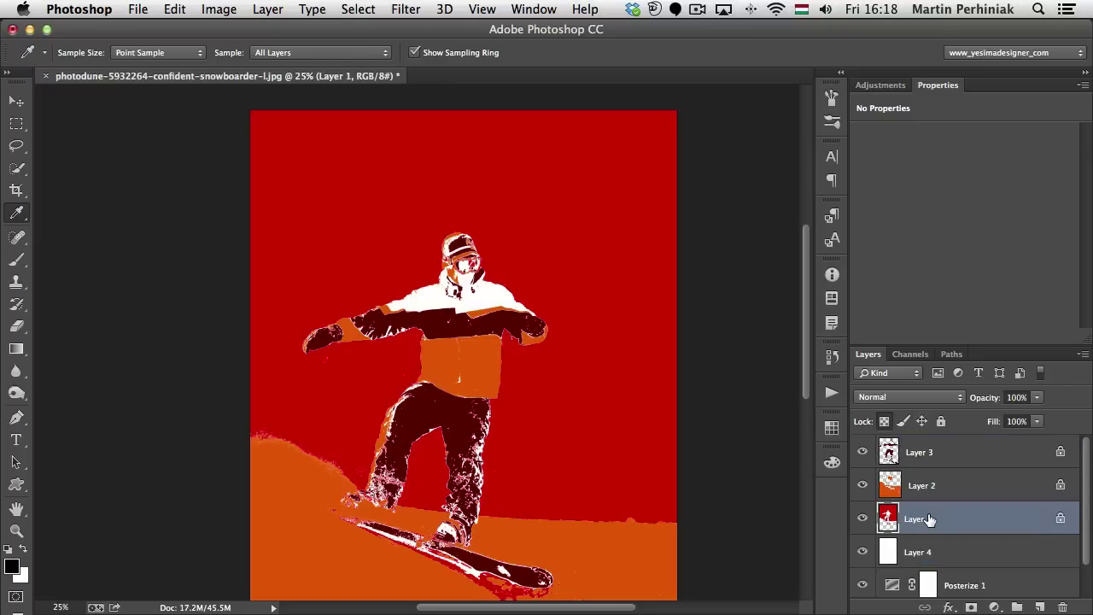
{"action": "left_click", "coordinate": [864, 552]}
{"action": "left_click", "coordinate": [864, 553]}
{"action": "left_click", "coordinate": [862, 551]}
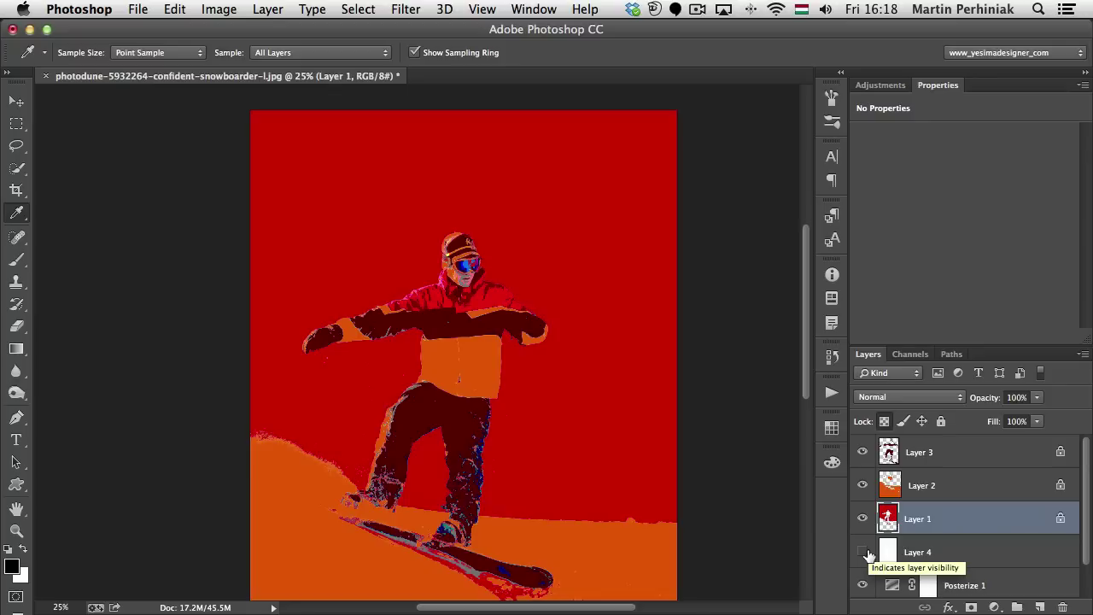
{"action": "left_click", "coordinate": [862, 551]}
{"action": "scroll", "coordinate": [888, 546], "scroll_direction": "down", "scroll_amount": 1}
{"action": "left_click", "coordinate": [917, 517]}
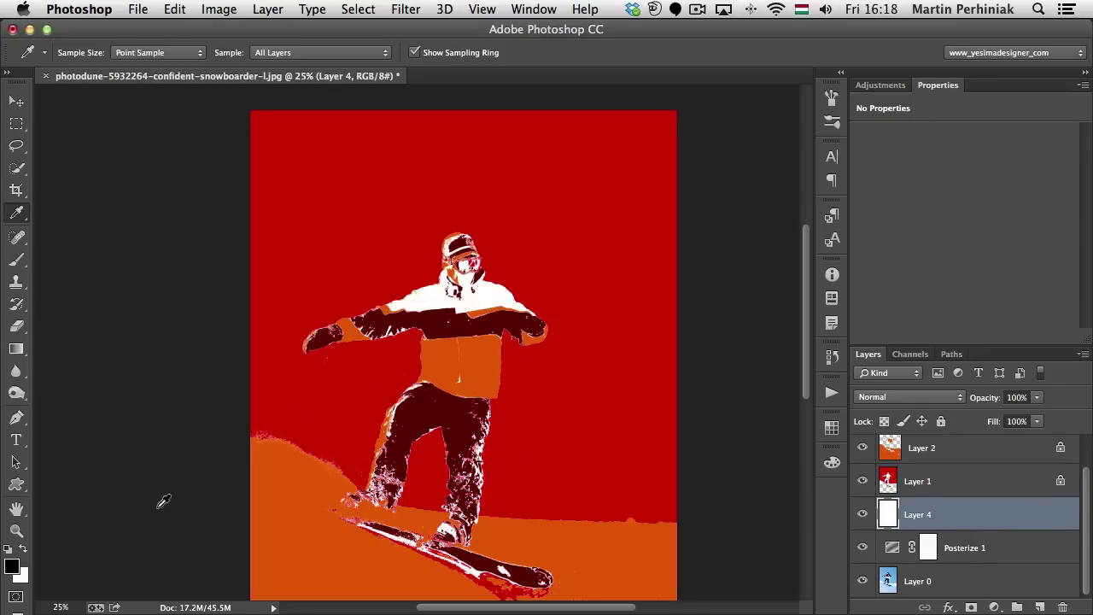
Test black, orange and red fills on Layer 4, settling on the trousers' dark red.
{"action": "left_click", "coordinate": [437, 365], "text": "alt"}
{"action": "key", "text": "shift+alt+BackSpace"}
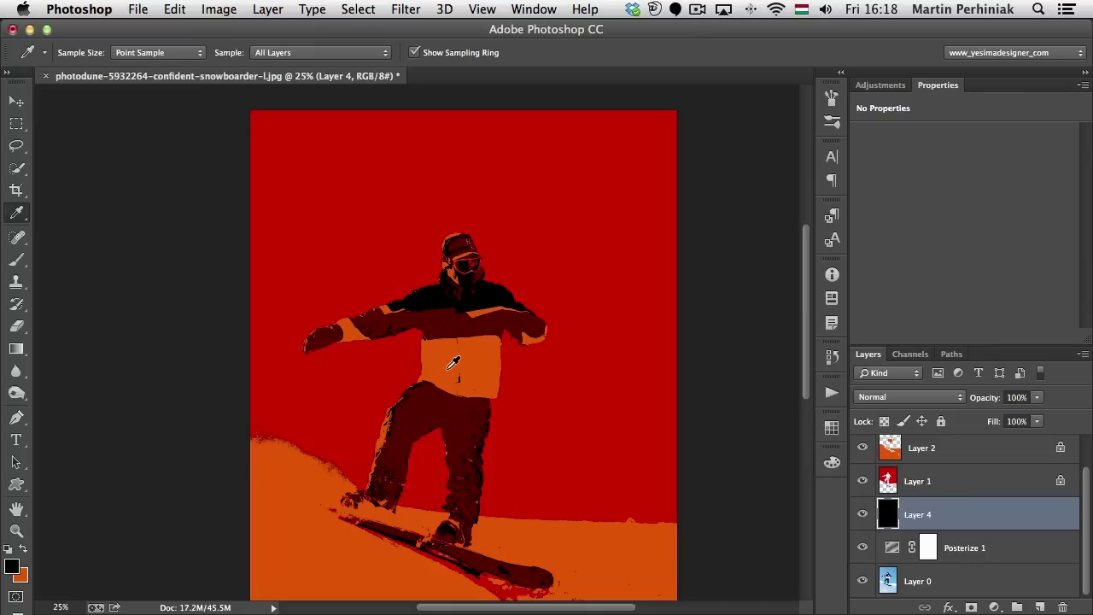
{"action": "left_click", "coordinate": [453, 362], "text": "alt"}
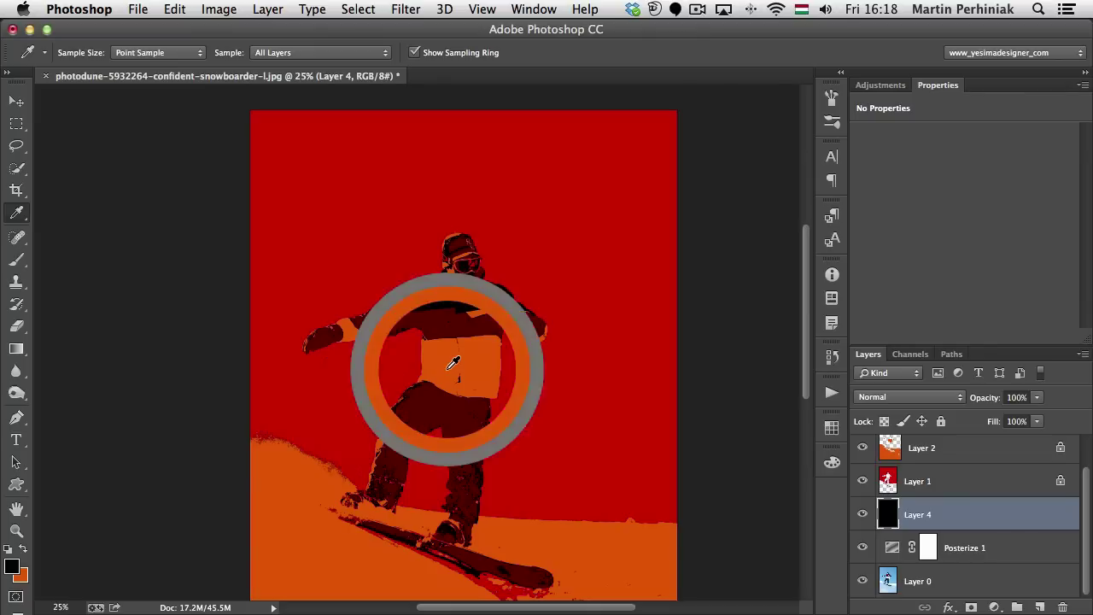
{"action": "key", "text": "super+shift+BackSpace"}
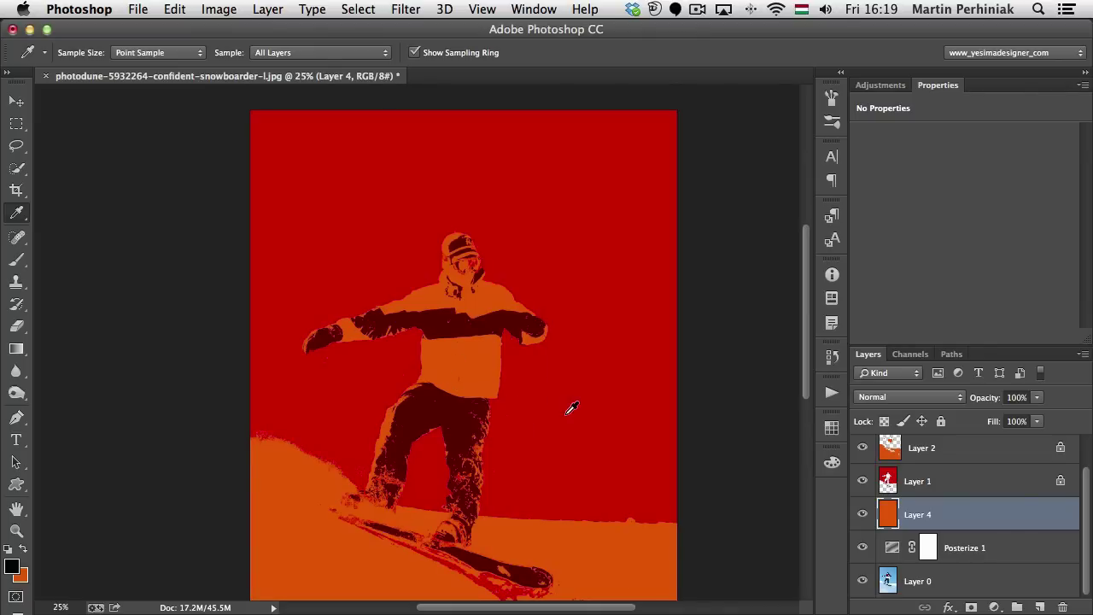
{"action": "left_click", "coordinate": [565, 408], "text": "alt"}
{"action": "key", "text": "super+shift+BackSpace"}
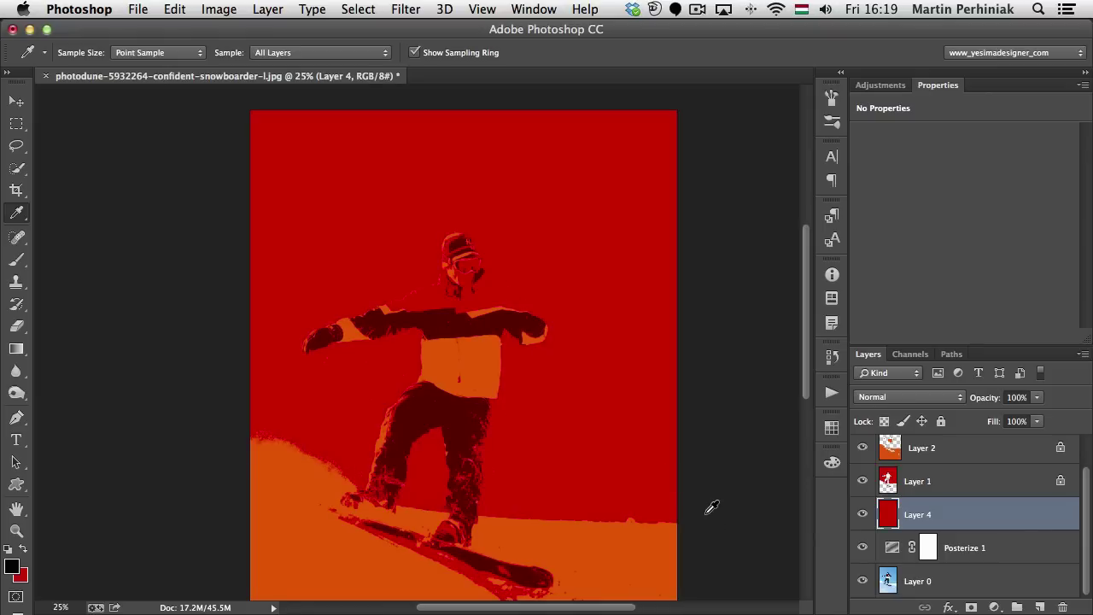
{"action": "left_click", "coordinate": [462, 418], "text": "alt"}
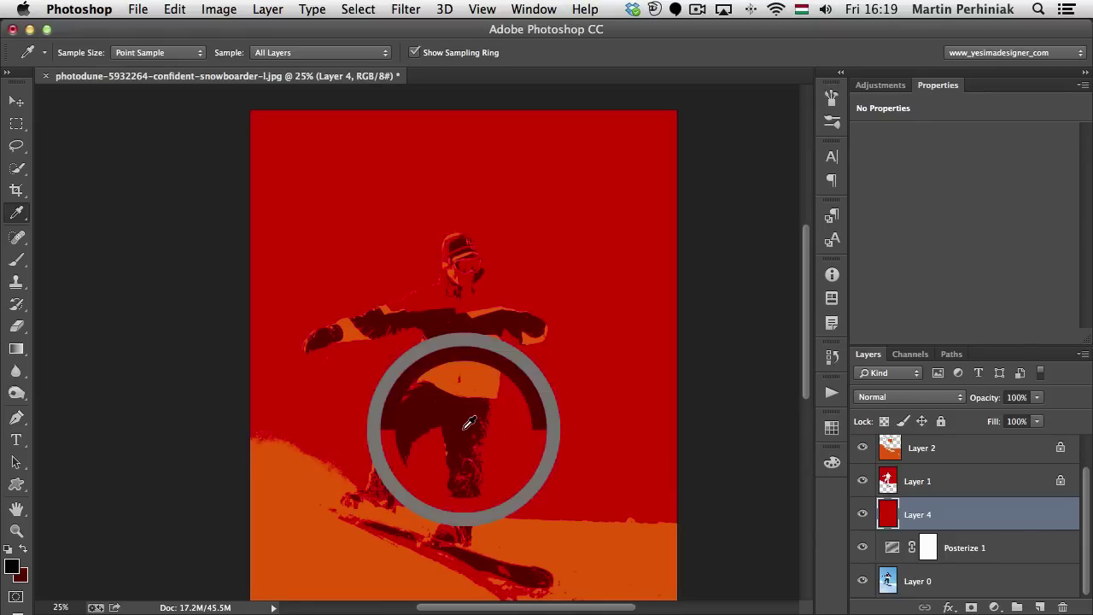
{"action": "key", "text": "super+shift+BackSpace"}
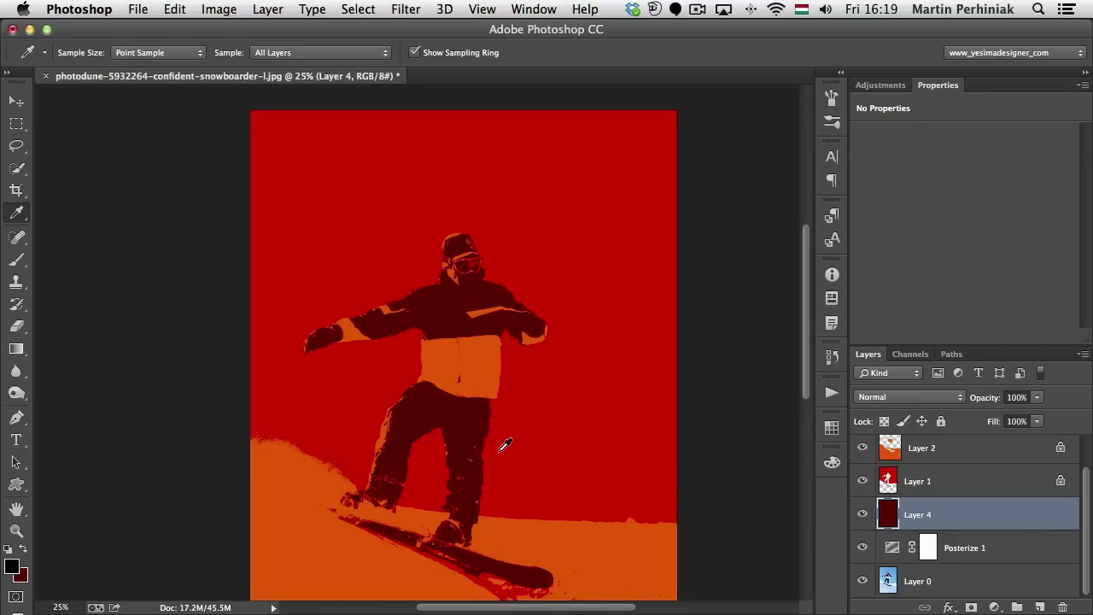
Reframe the image at 25%, enlarge the Layers panel, and select Layer 3.
{"action": "key", "text": "super+minus"}
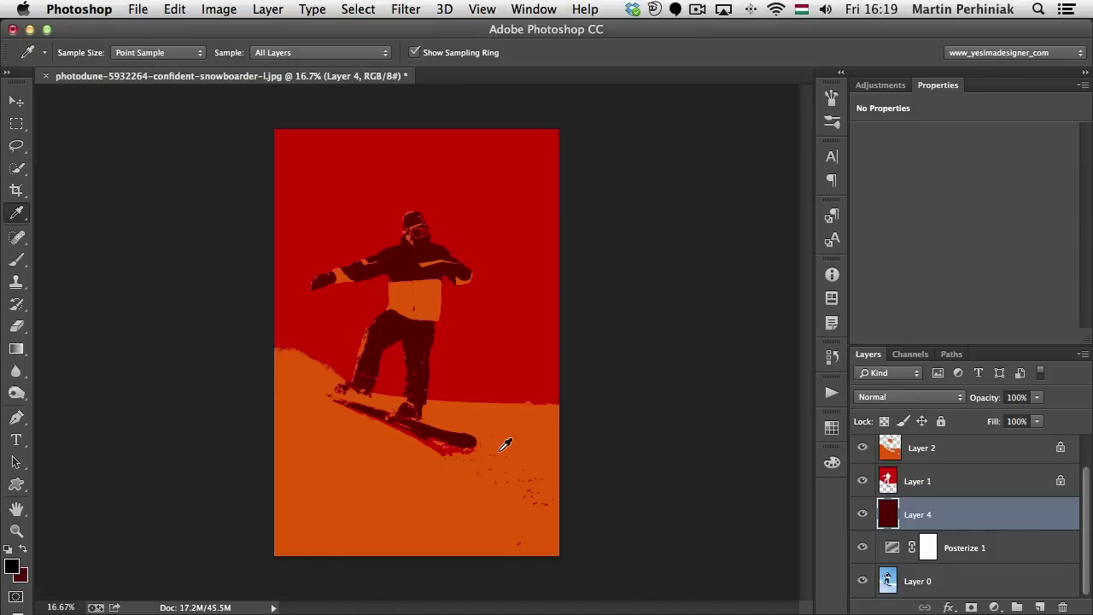
{"action": "key", "text": "super+plus"}
{"action": "left_click_drag", "start_coordinate": [505, 353], "coordinate": [534, 390]}
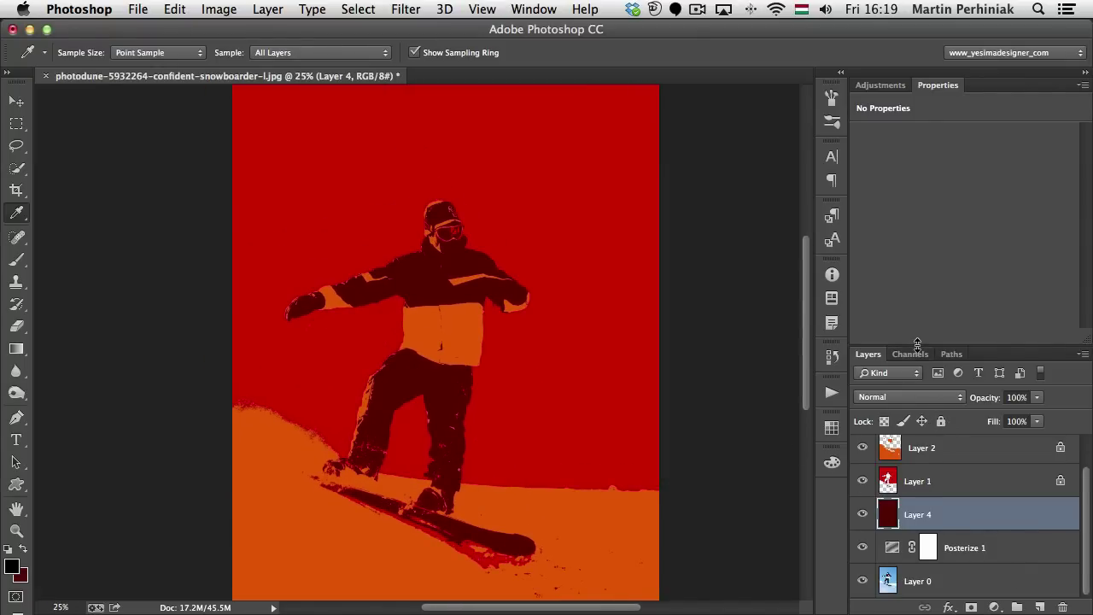
{"action": "left_click_drag", "start_coordinate": [915, 346], "coordinate": [927, 159]}
{"action": "left_click", "coordinate": [936, 398]}
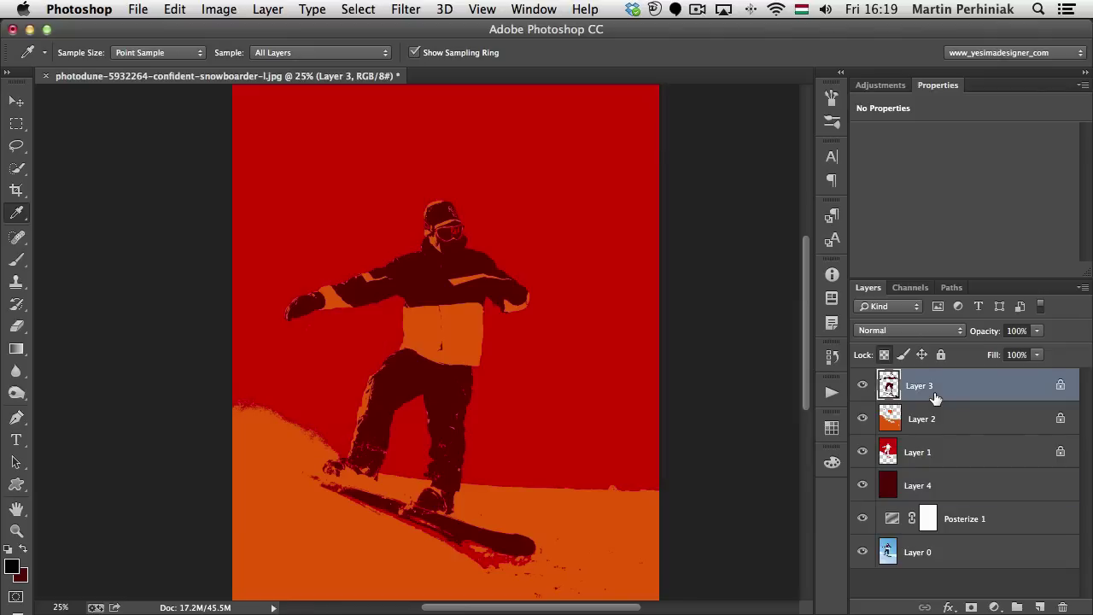
Add a Hue/Saturation adjustment layer with Hue −71 and Saturation +71.
{"action": "left_click", "coordinate": [880, 85]}
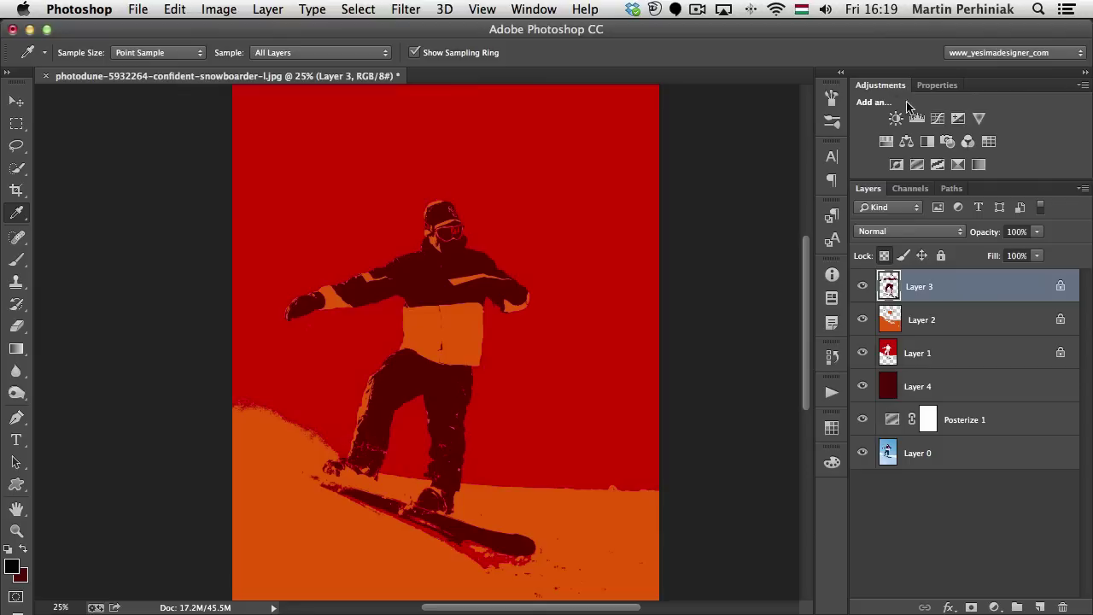
{"action": "left_click", "coordinate": [884, 142]}
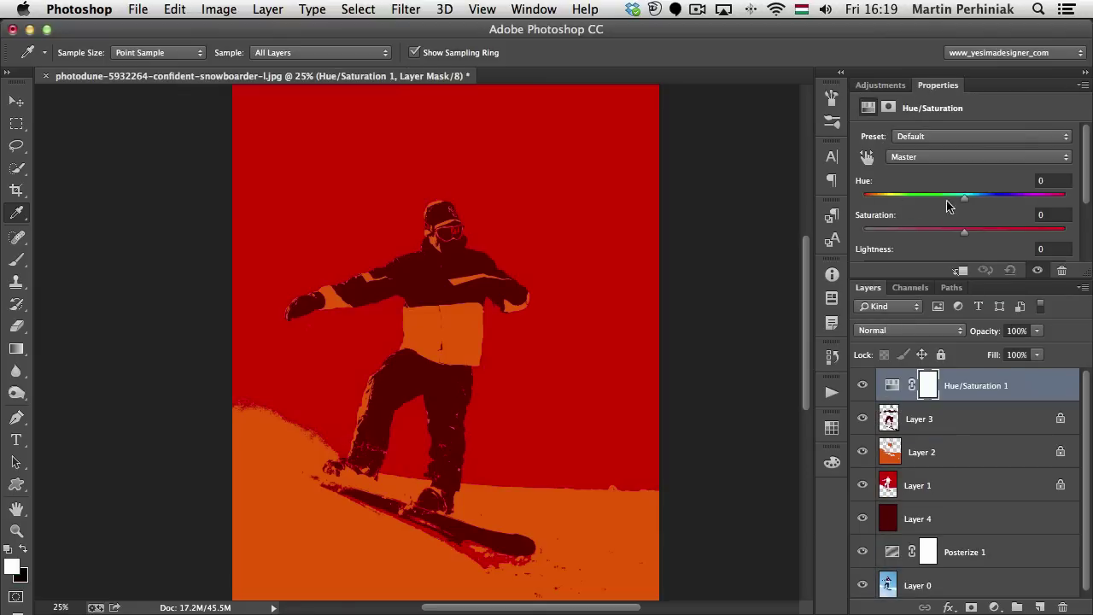
{"action": "left_click_drag", "start_coordinate": [965, 208], "coordinate": [916, 201]}
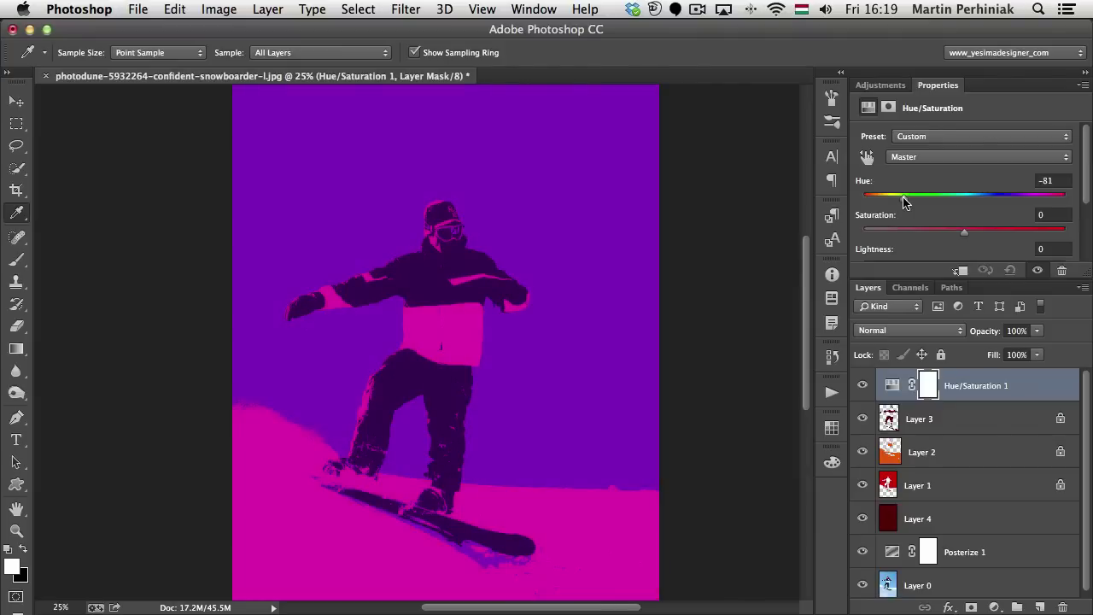
{"action": "left_click_drag", "start_coordinate": [904, 201], "coordinate": [910, 202]}
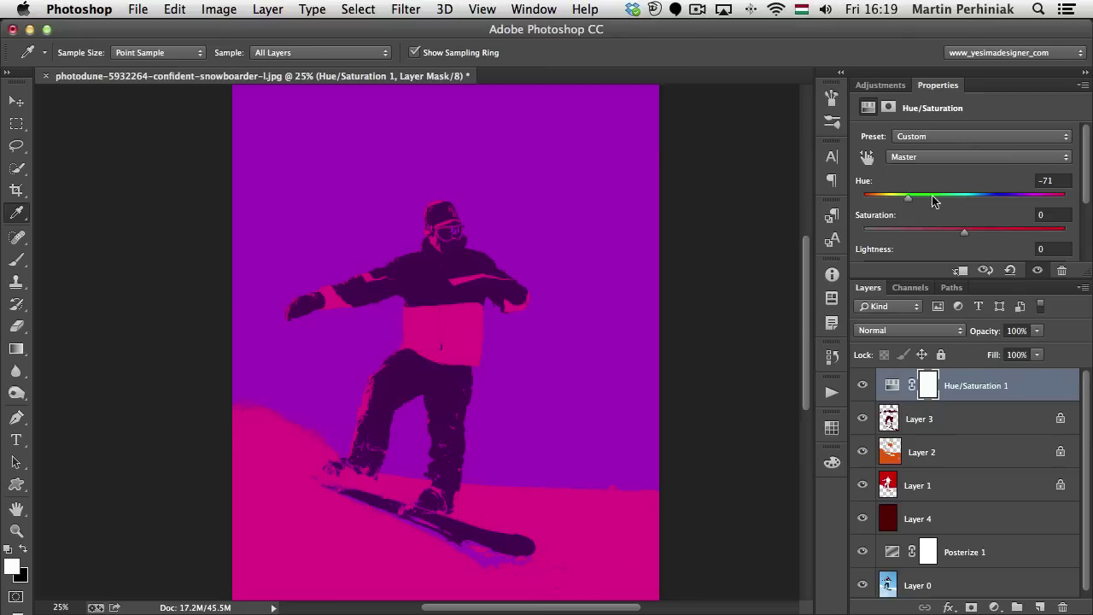
{"action": "left_click_drag", "start_coordinate": [920, 231], "coordinate": [1038, 244]}
{"action": "left_click", "coordinate": [880, 85]}
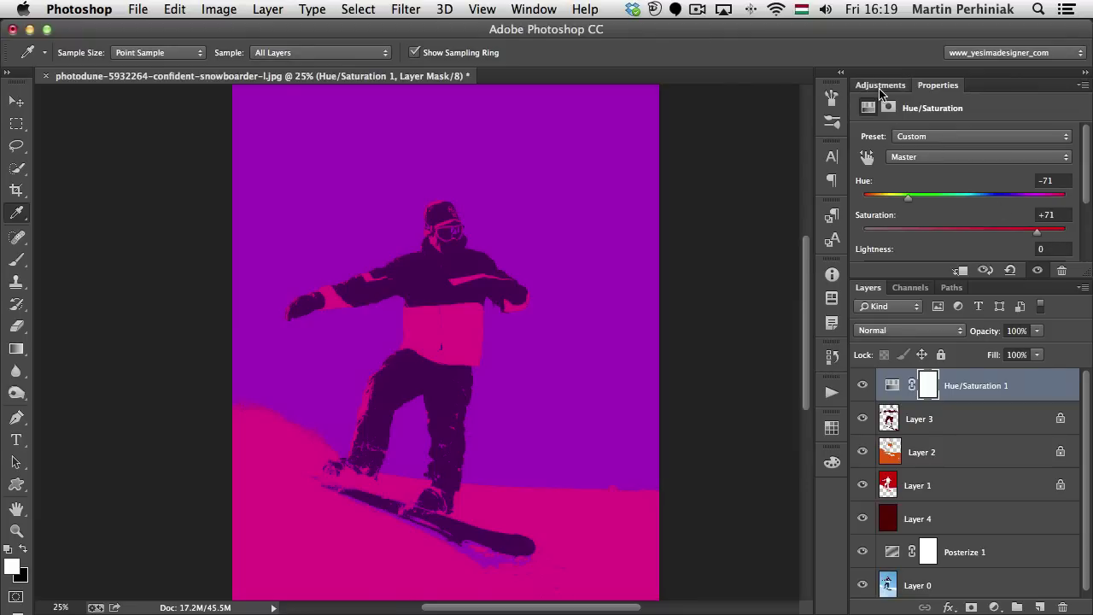